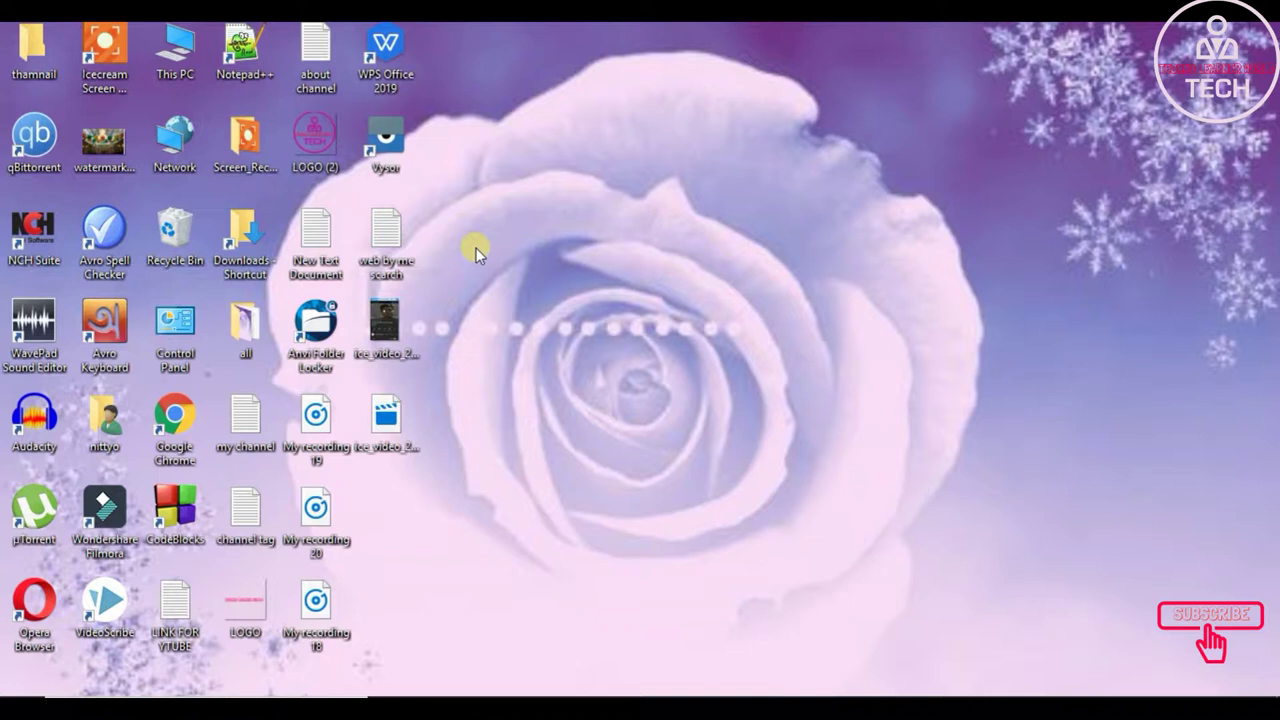
Step: Open the ytube folder on Local Disk (D:) in a maximized This PC window
double_click(178, 48)
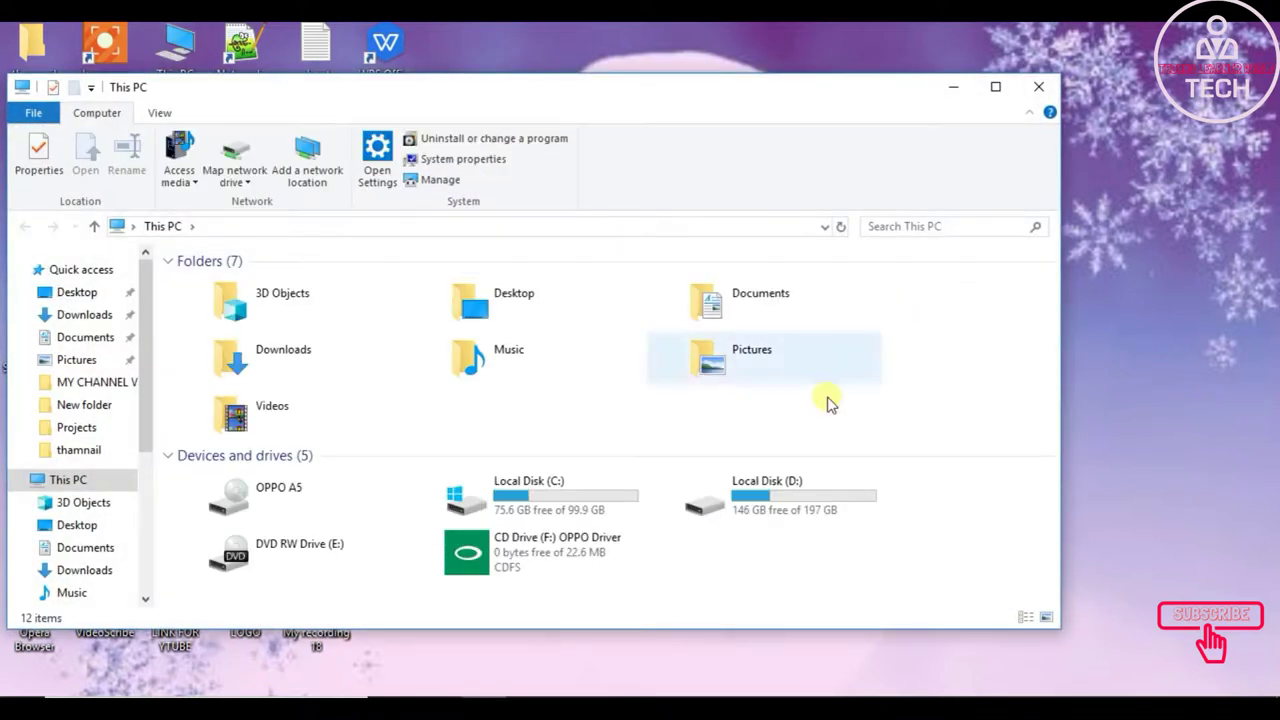
left_click(996, 89)
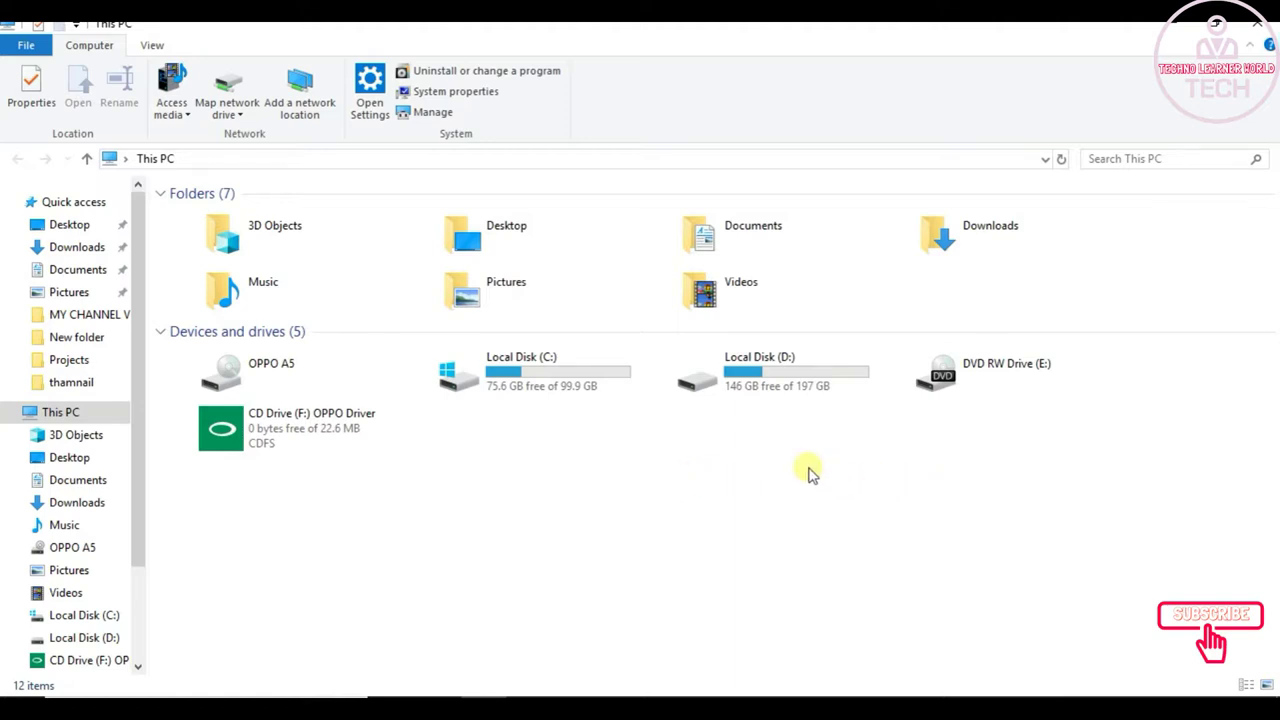
double_click(754, 388)
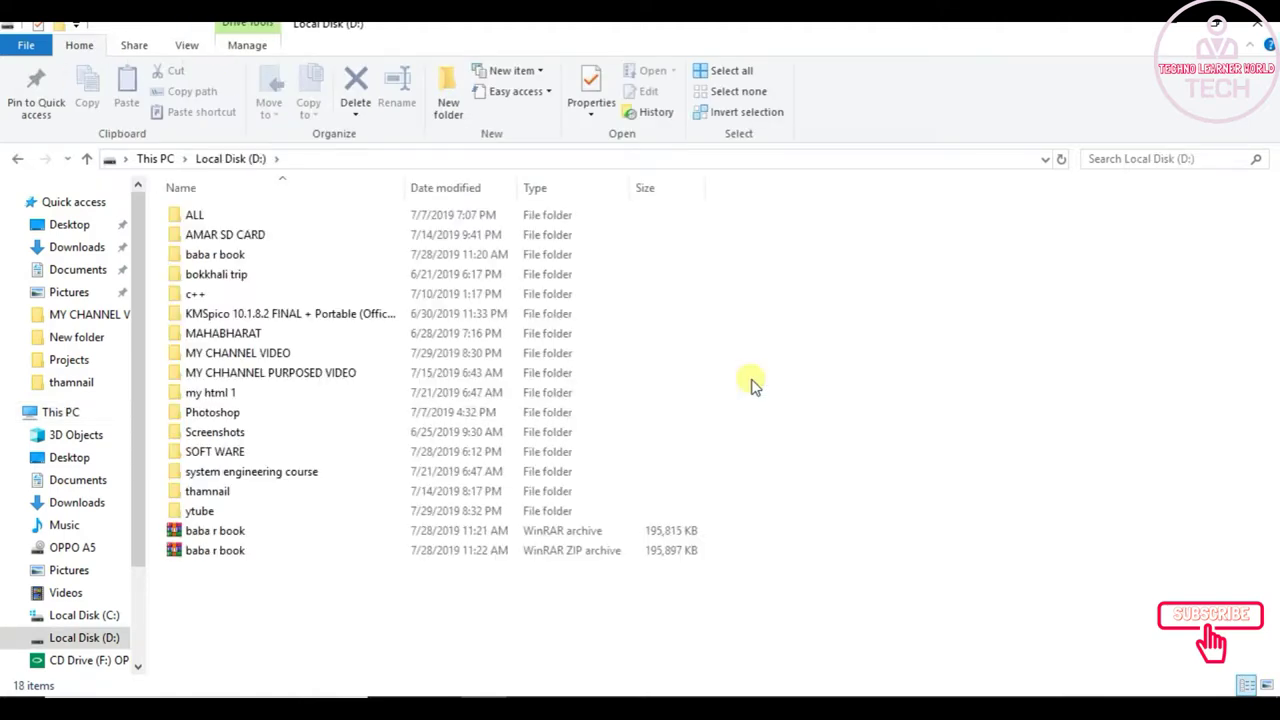
double_click(197, 514)
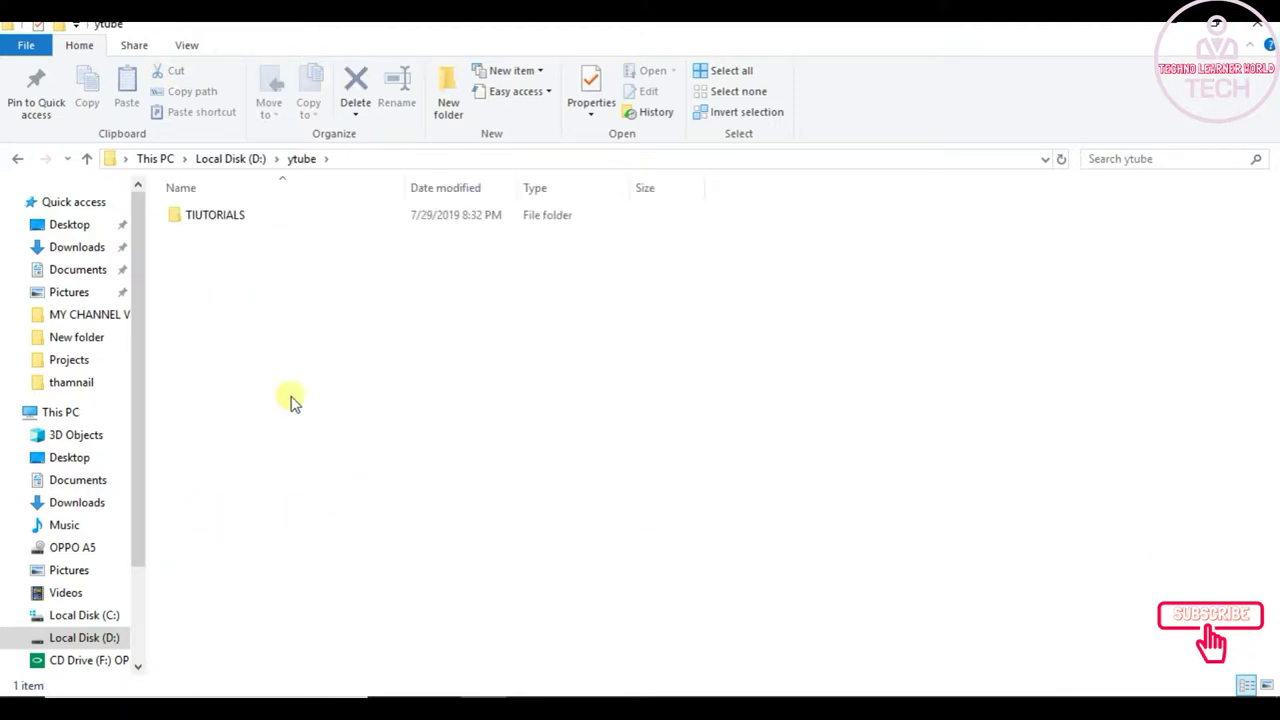
Step: Set the TIUTORIALS folder's Hidden attribute and apply it to the folder, subfolders and files
right_click(233, 217)
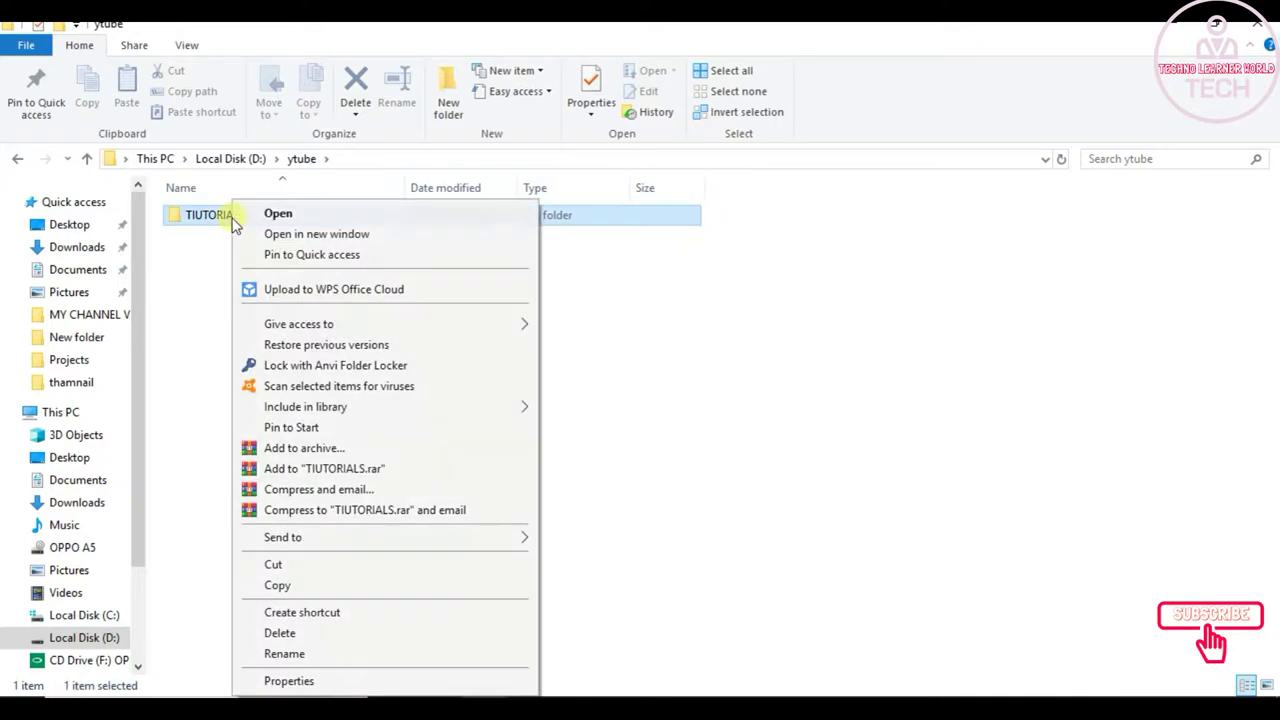
left_click(342, 684)
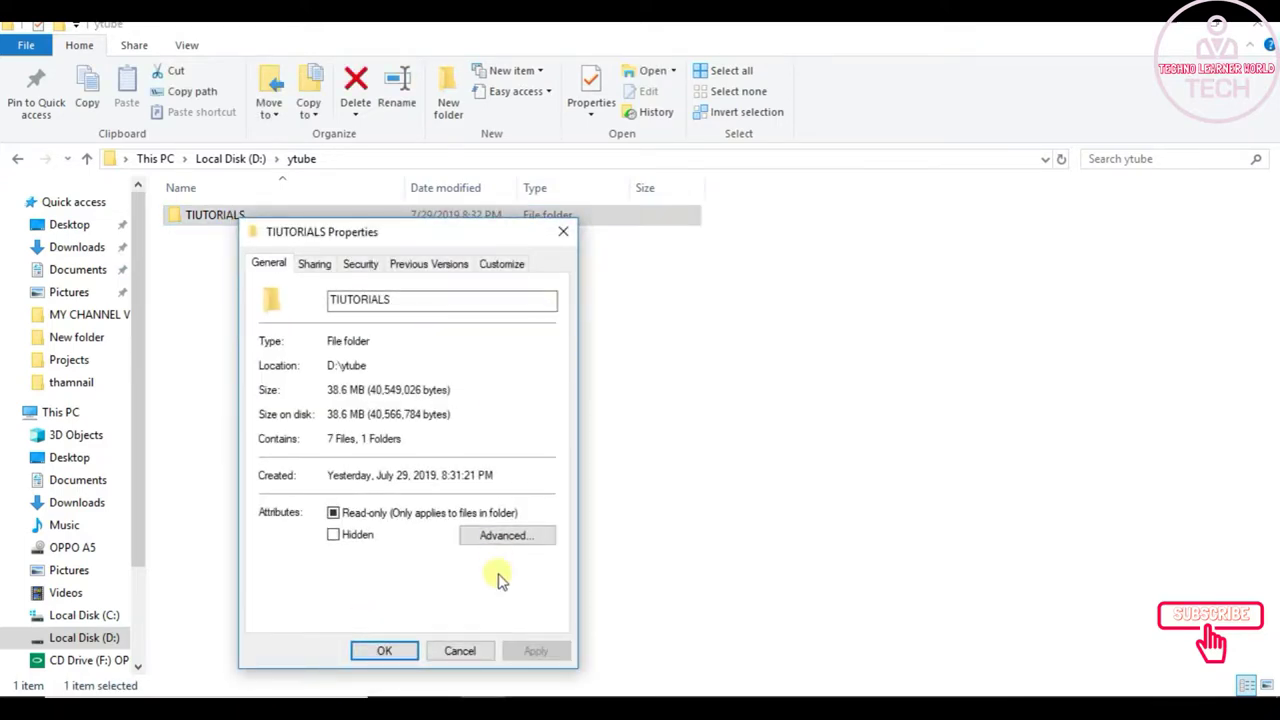
left_click(350, 536)
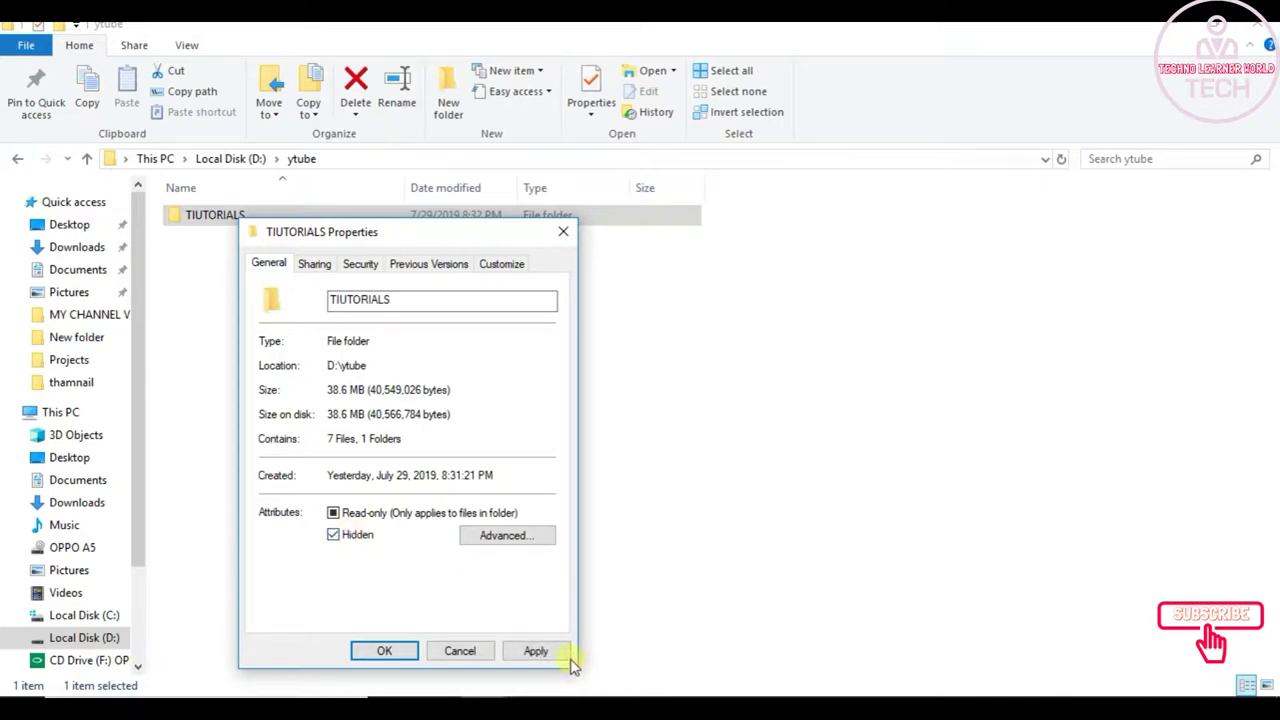
left_click(537, 651)
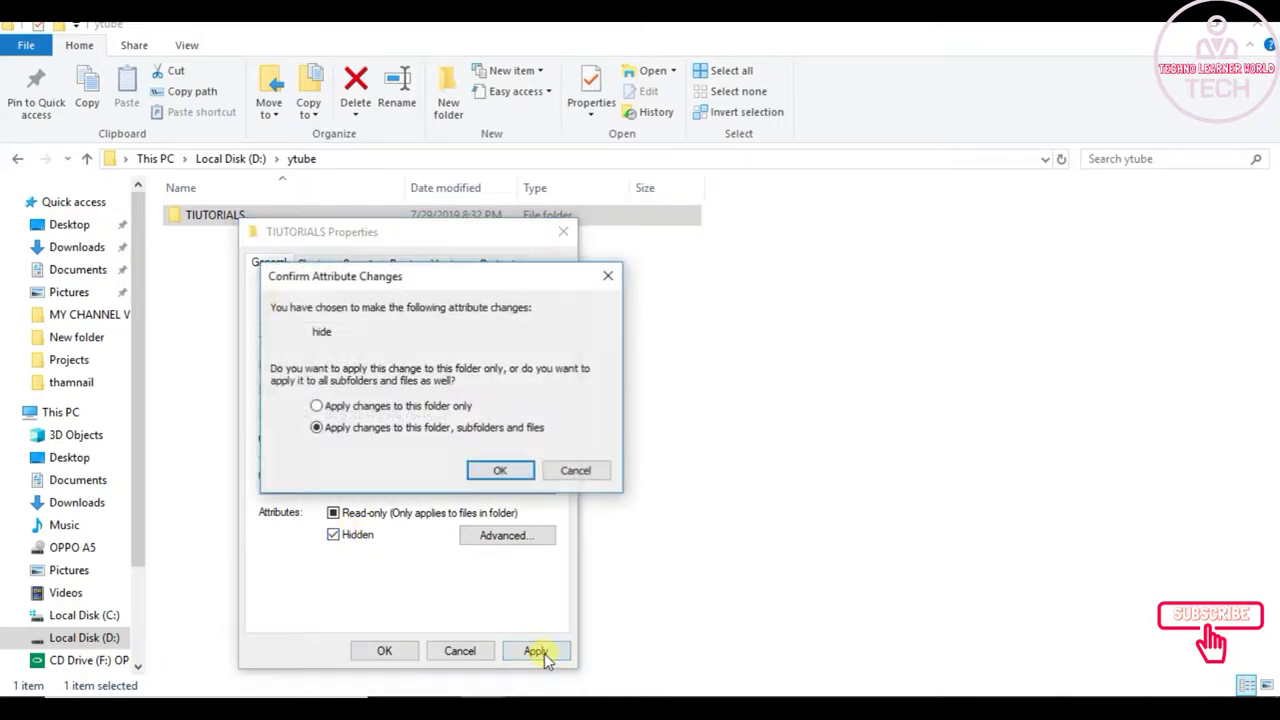
left_click(497, 472)
left_click(388, 651)
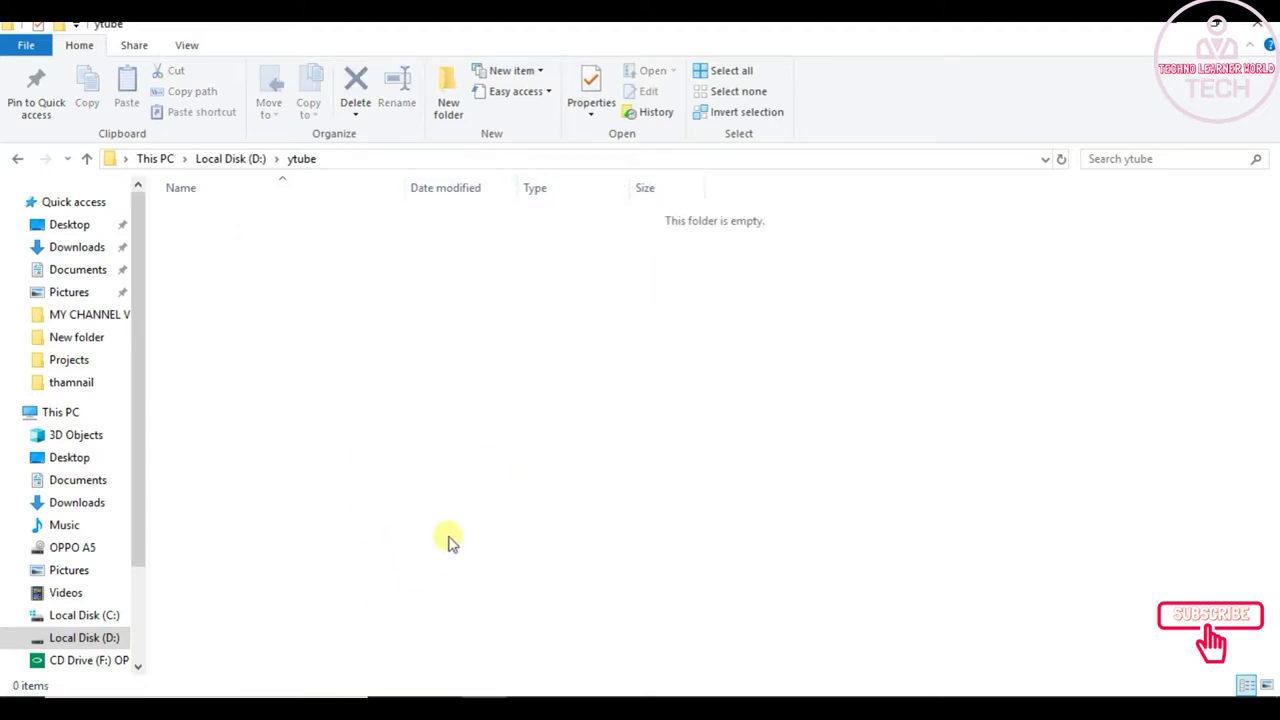
Step: Refresh the ytube folder several times to check whether the hidden folder is still listed
right_click(436, 420)
left_click(518, 504)
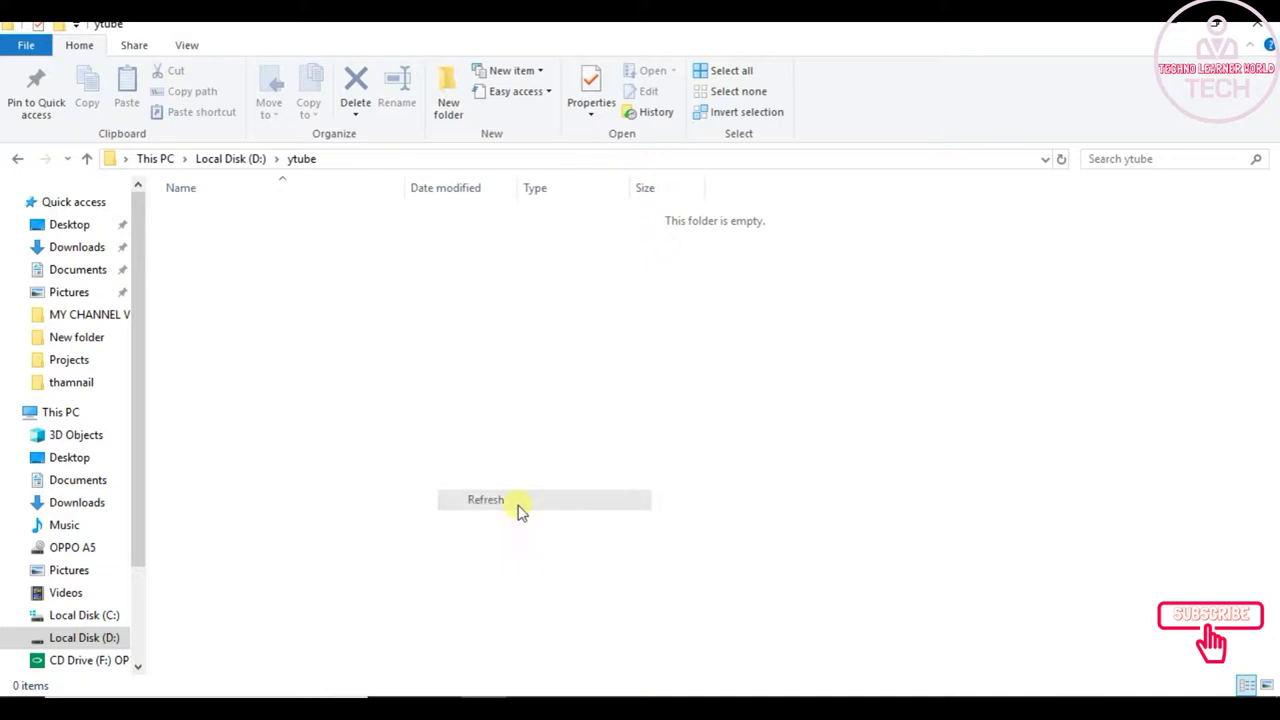
right_click(440, 330)
left_click(524, 417)
right_click(642, 325)
left_click(695, 403)
right_click(506, 369)
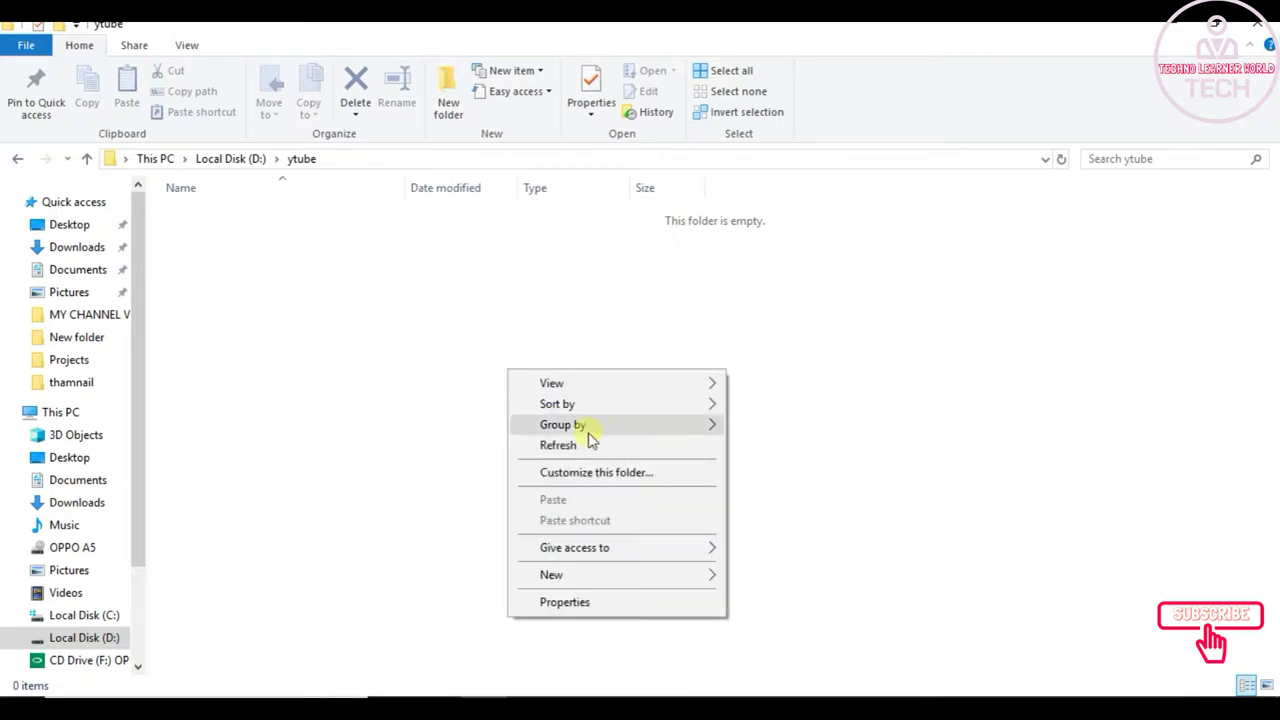
left_click(596, 444)
right_click(437, 360)
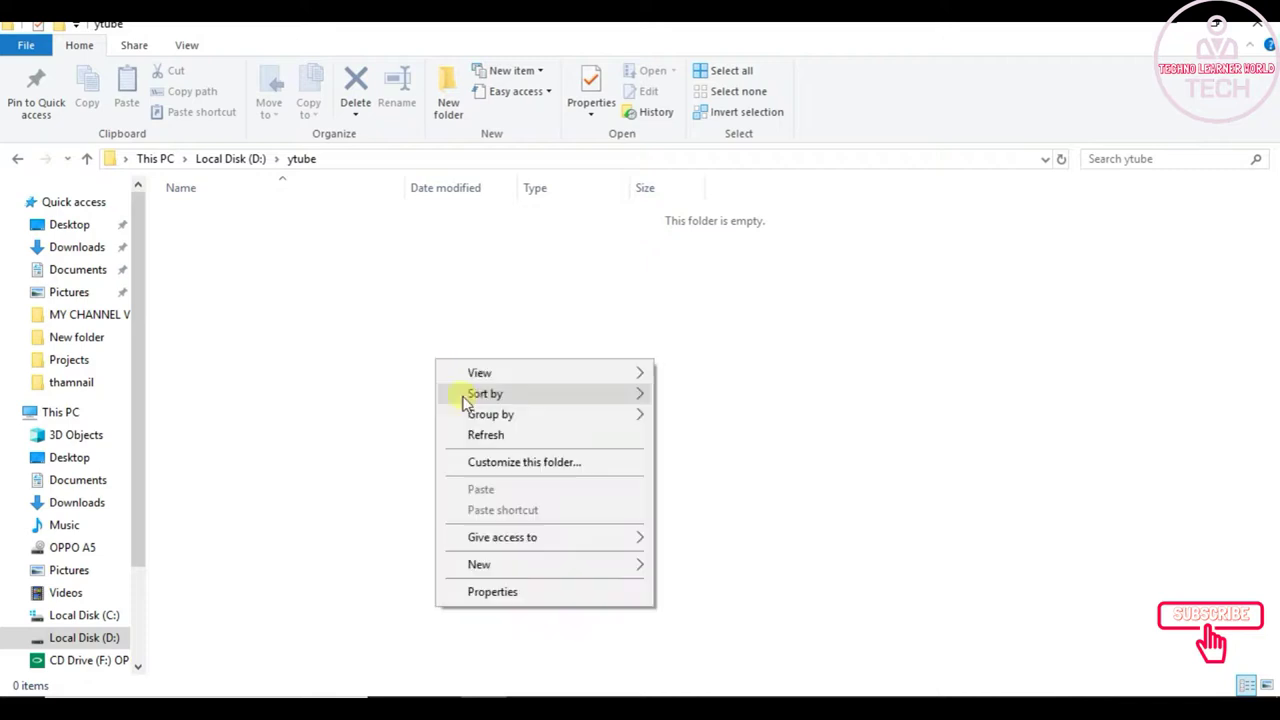
left_click(530, 437)
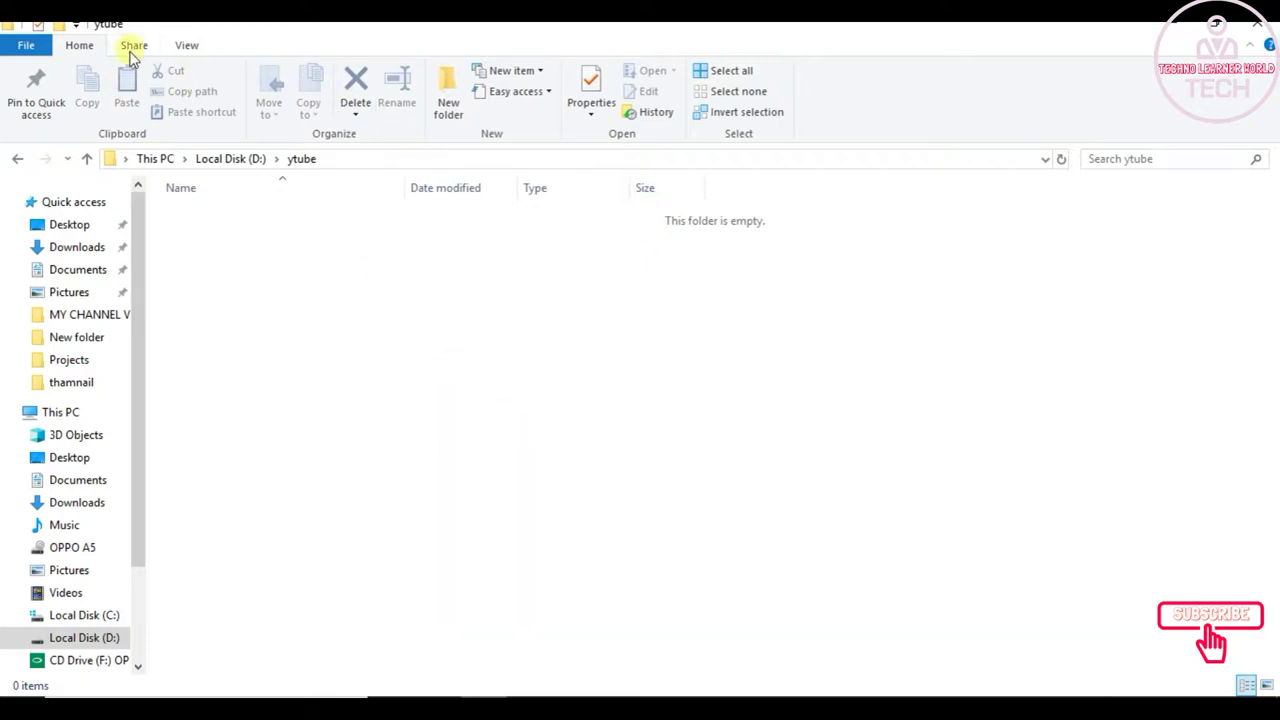
Step: Turn on the display of hidden items in the ytube folder and refresh the view
left_click(186, 46)
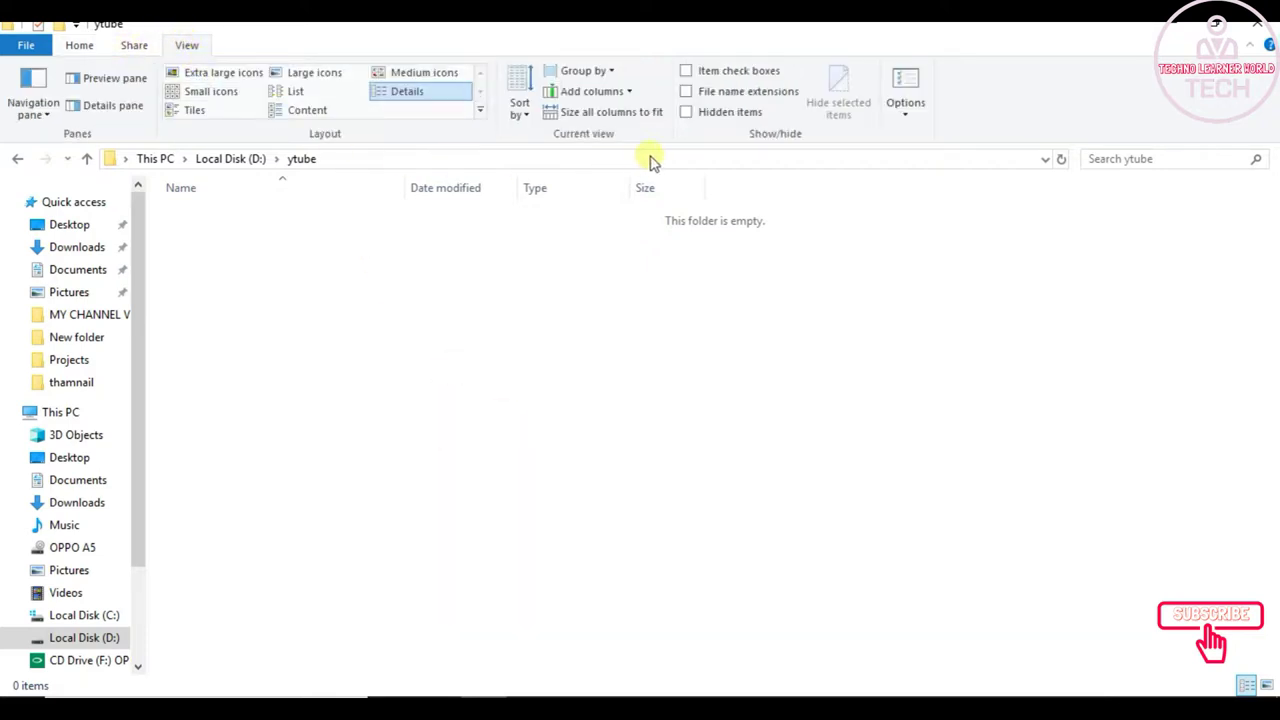
left_click(688, 112)
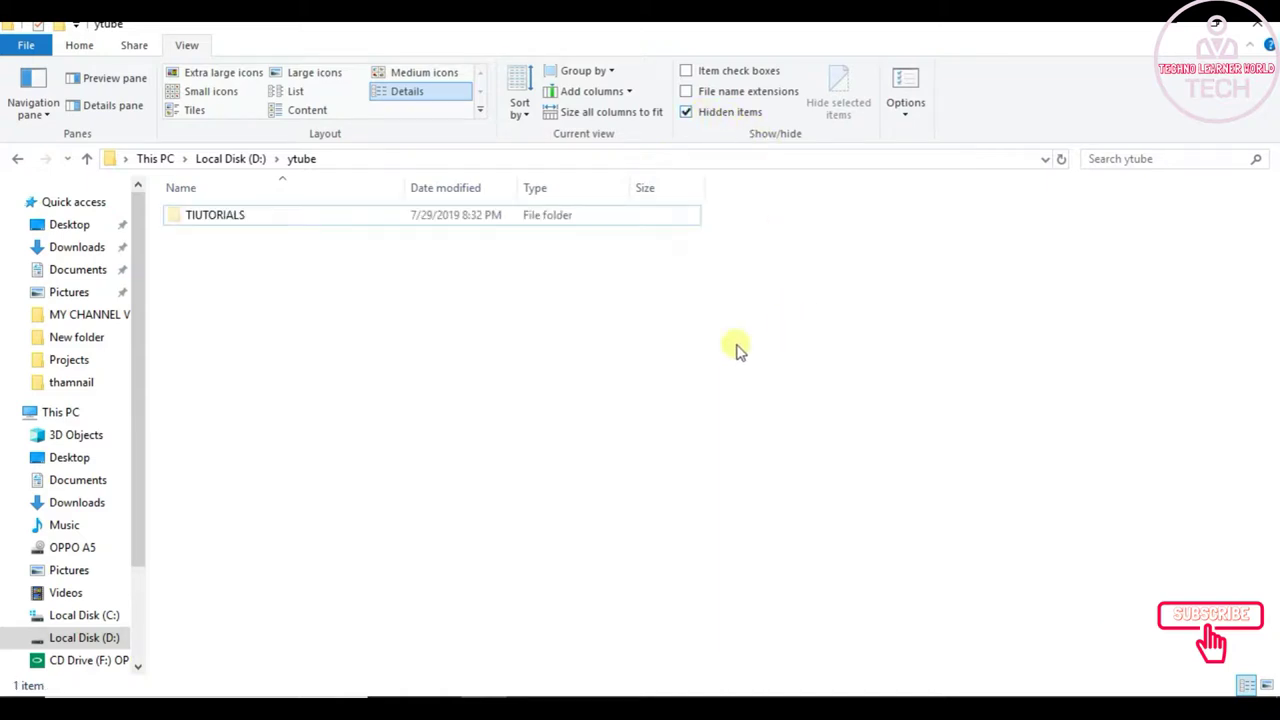
right_click(466, 354)
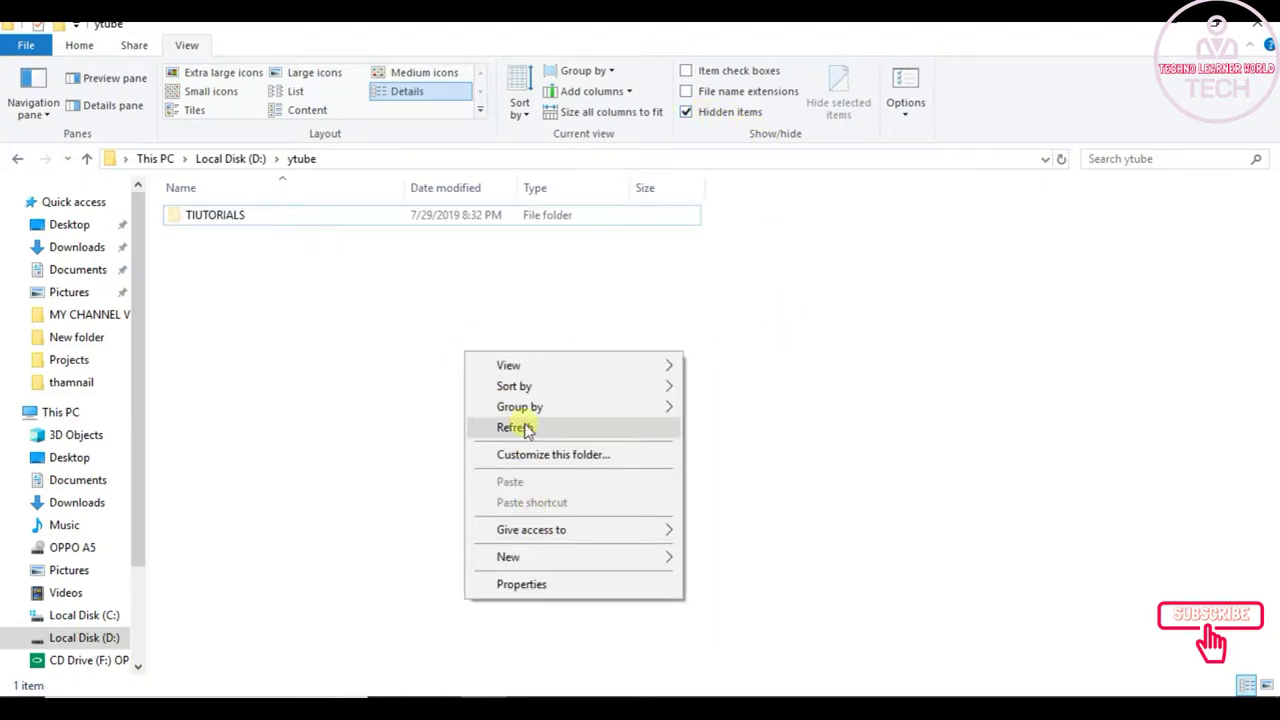
left_click(524, 427)
Step: Remove the Hidden attribute from the TIUTORIALS folder, applying the change to its subfolders and files
left_click(197, 219)
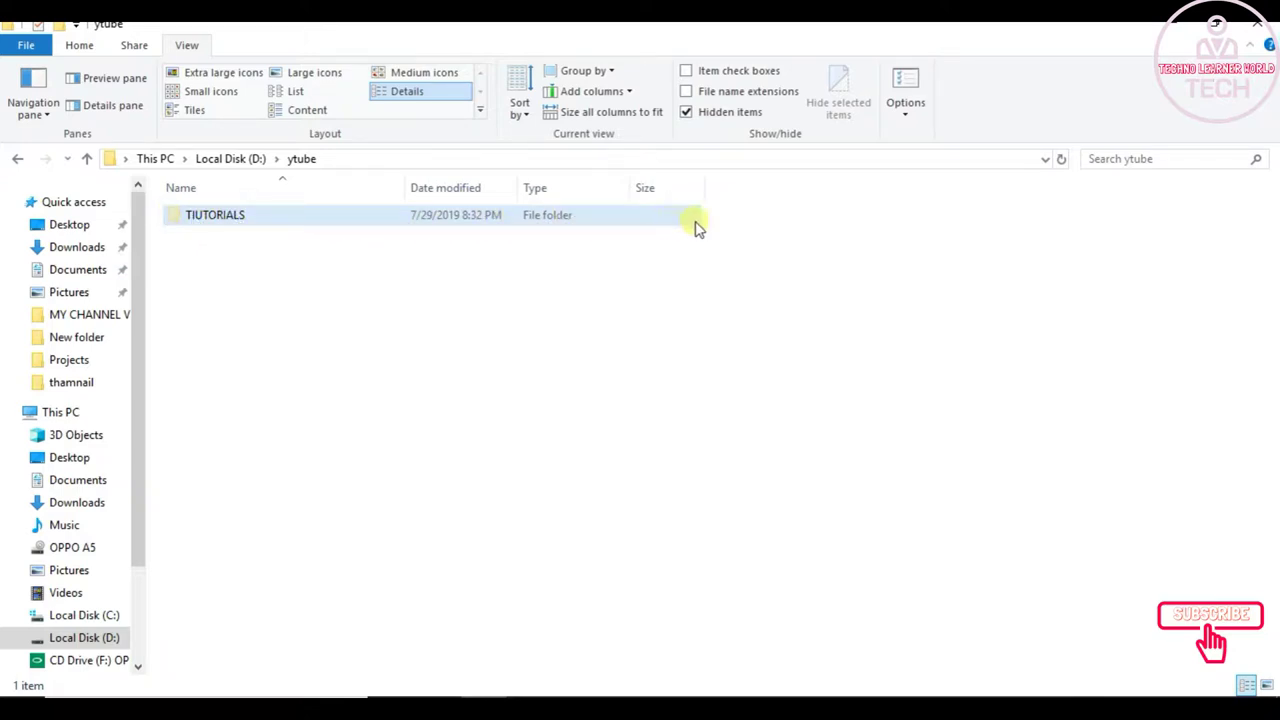
left_click(195, 222)
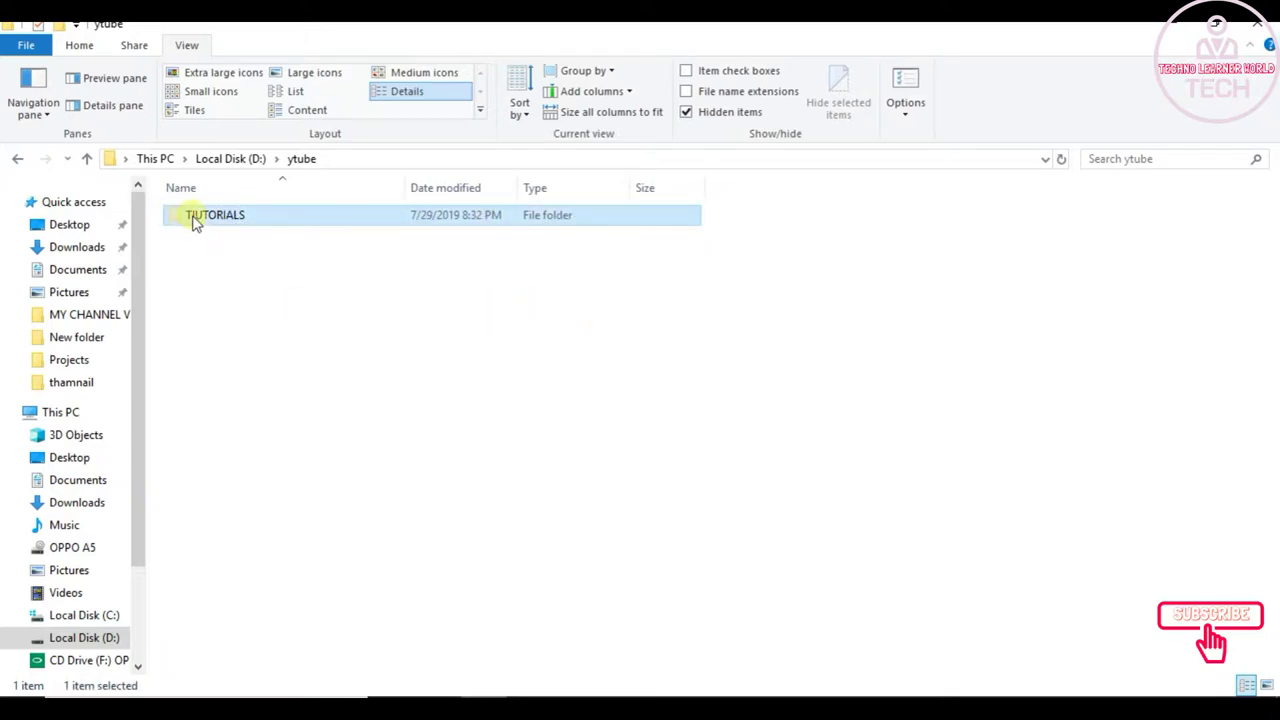
right_click(195, 222)
left_click(266, 681)
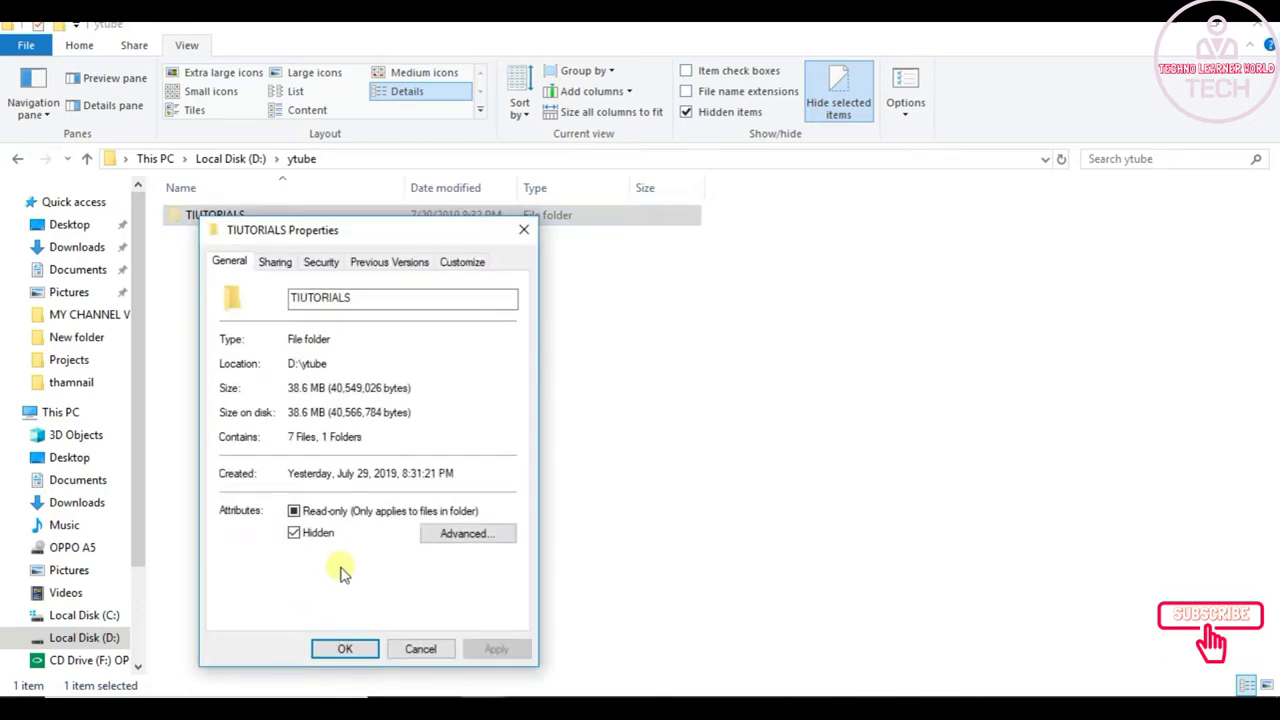
left_click(309, 540)
left_click(496, 649)
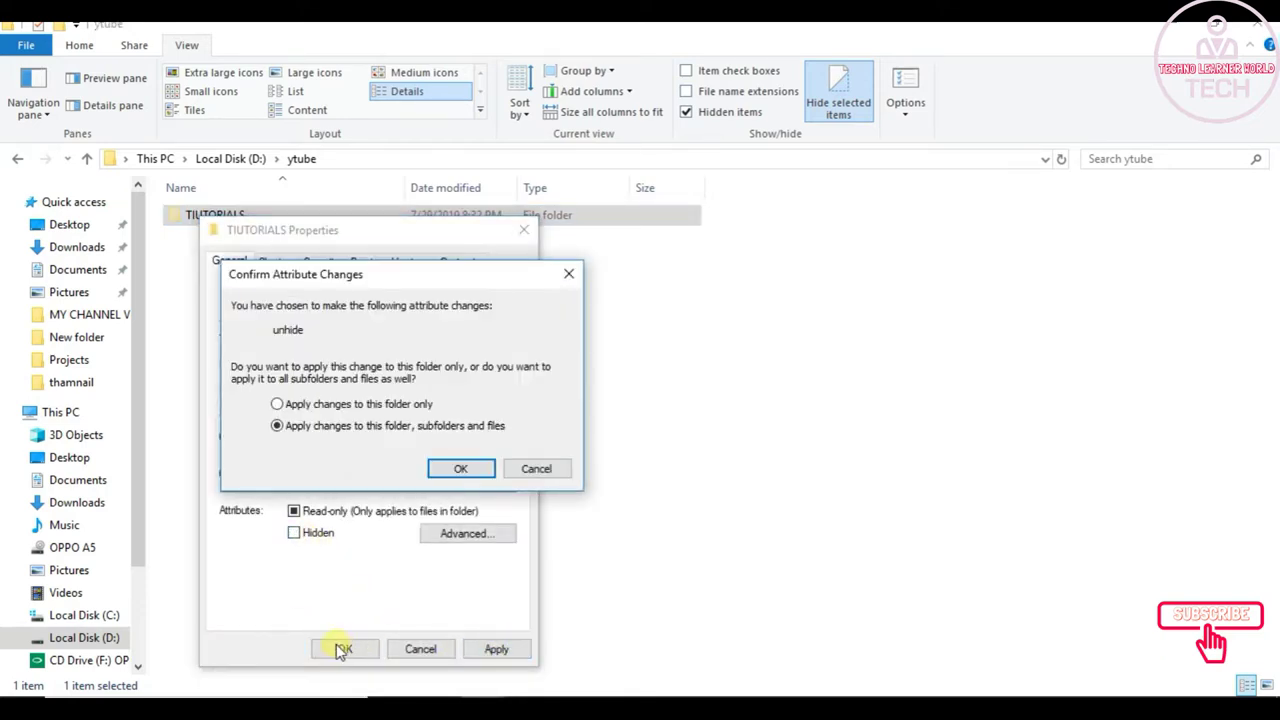
left_click(452, 472)
left_click(340, 649)
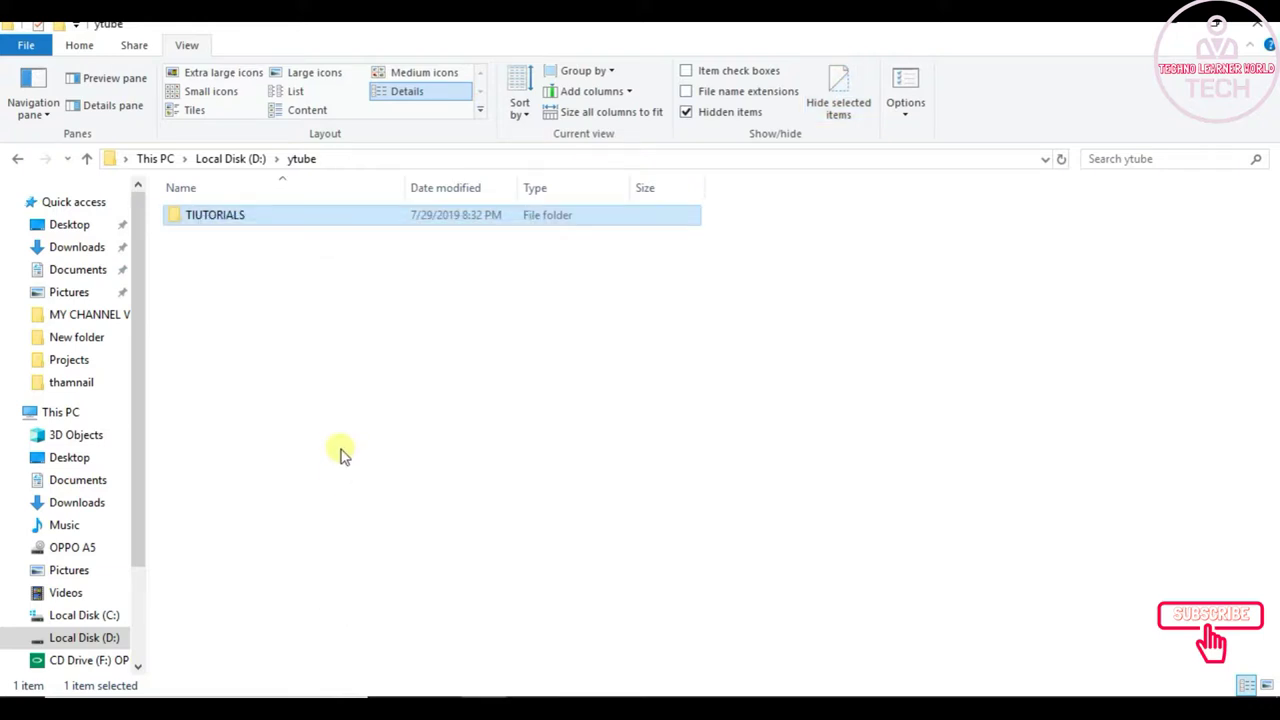
Step: Look inside the TIUTORIALS folder and its video subfolder, and return to the ytube folder
double_click(224, 222)
double_click(224, 222)
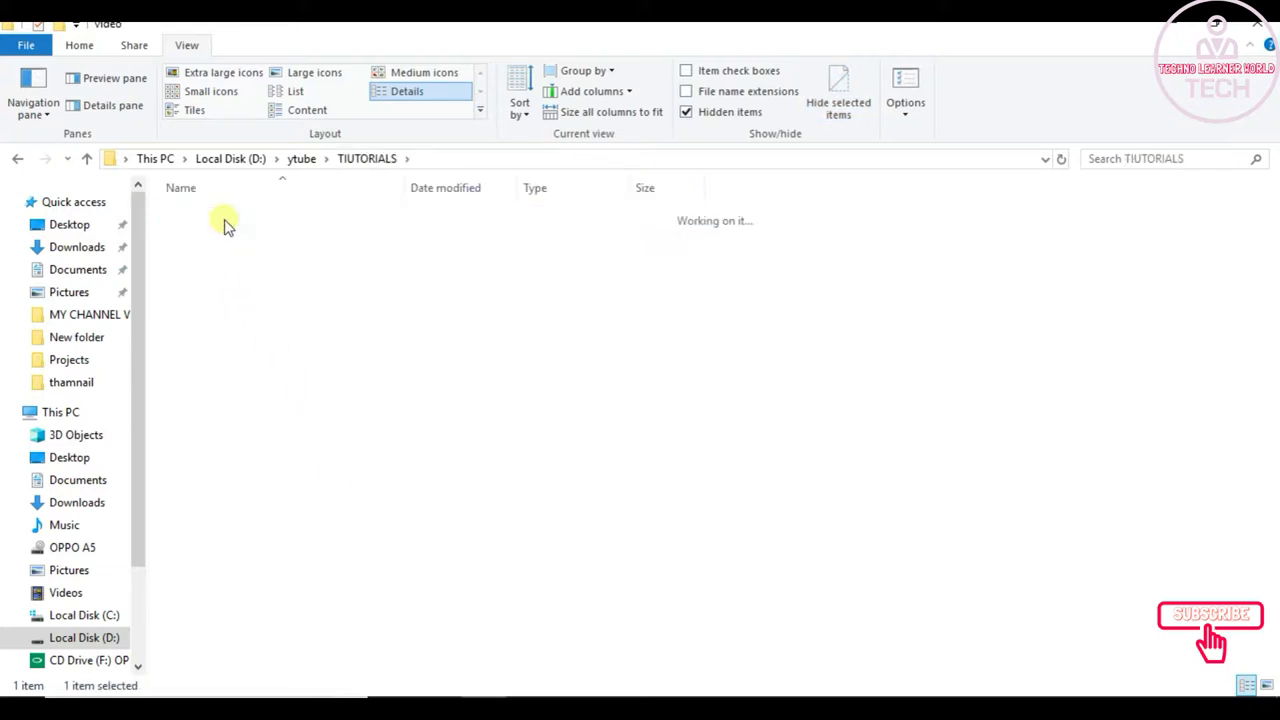
left_click(18, 162)
left_click(18, 162)
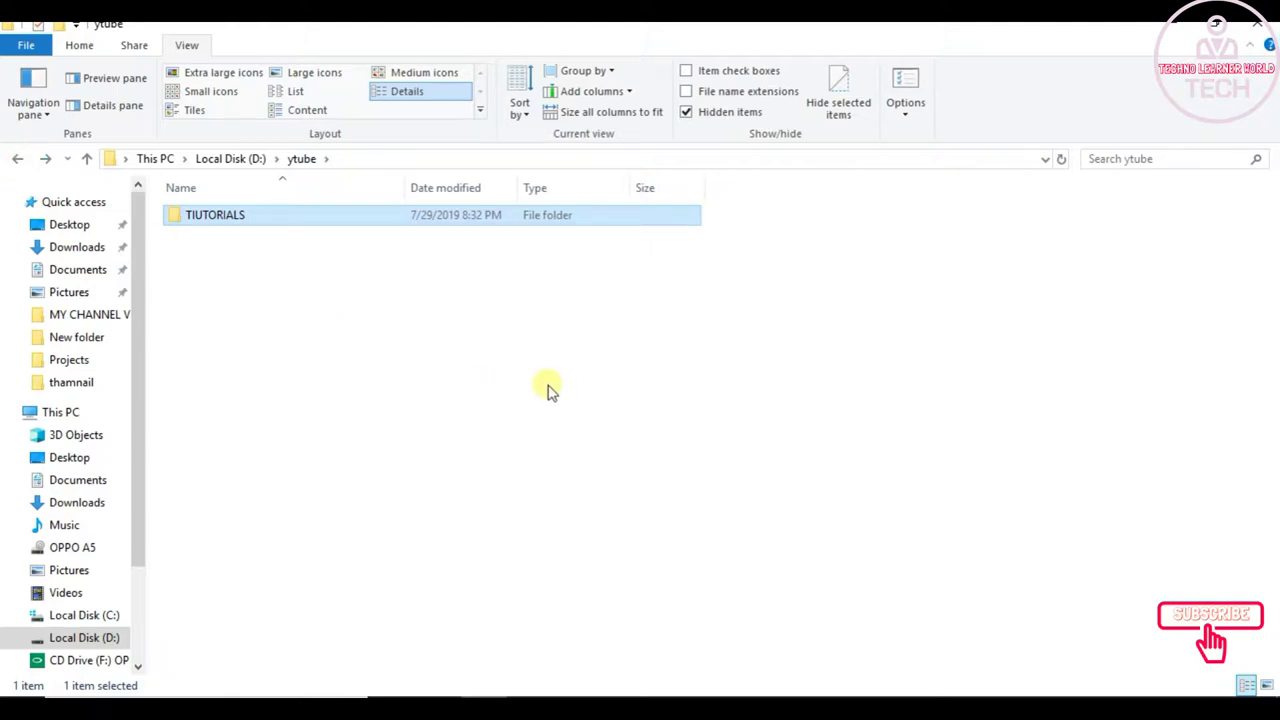
left_click(481, 381)
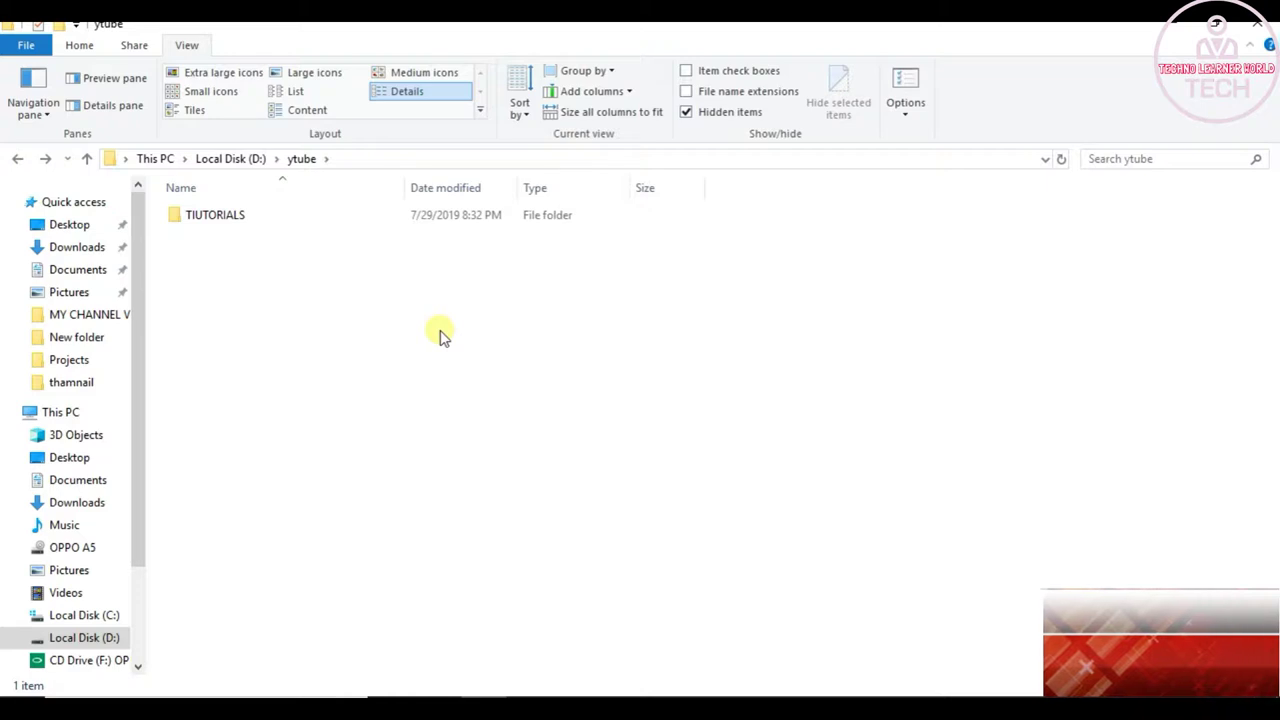
left_click(220, 220)
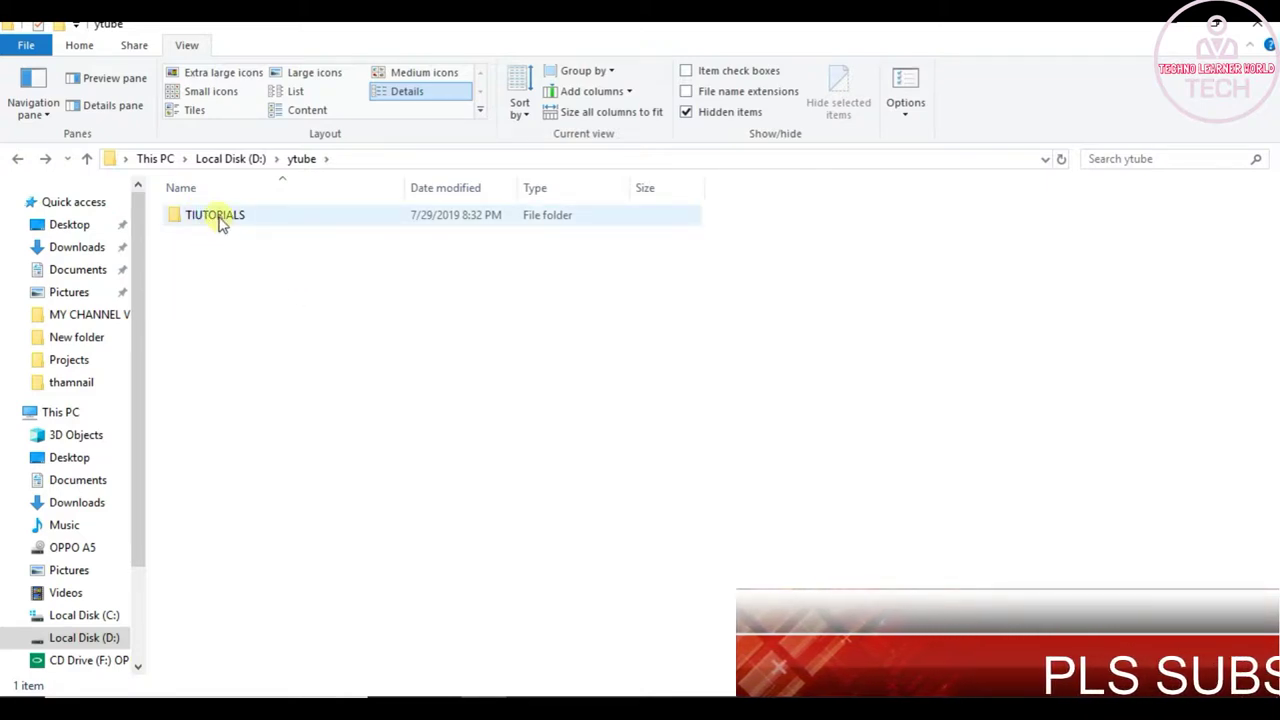
left_click(400, 297)
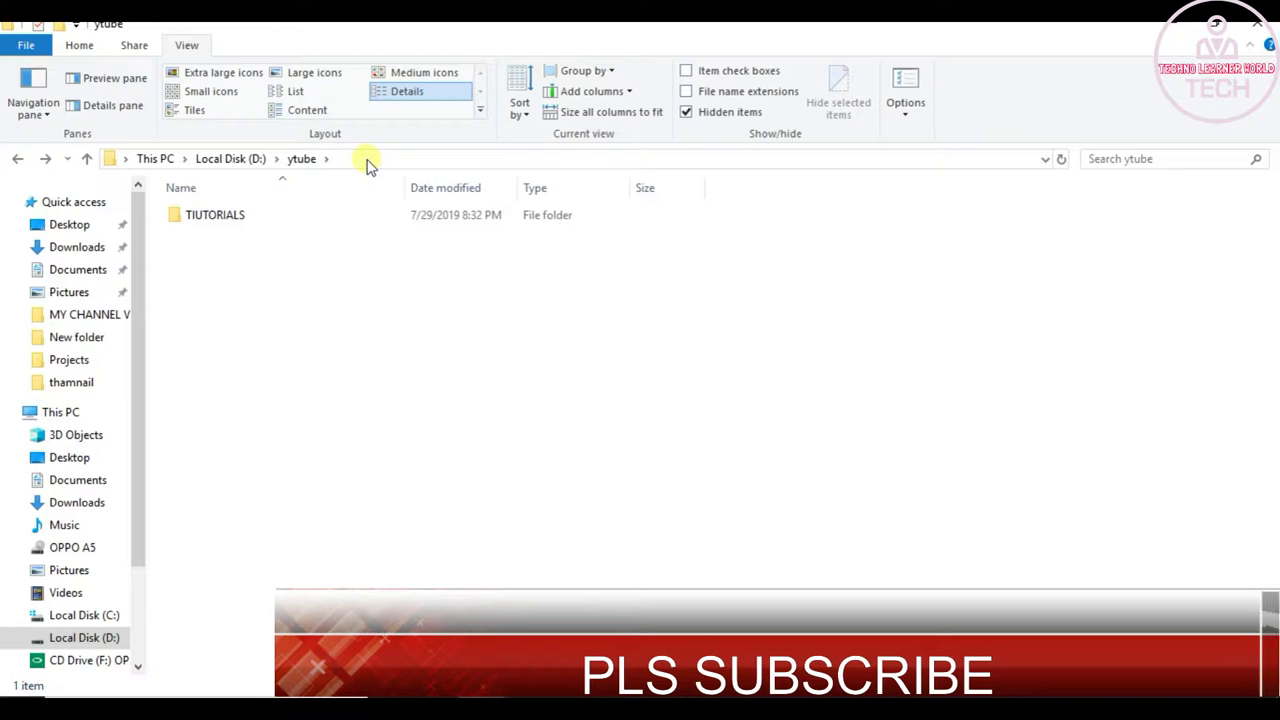
Step: Open a Command Prompt in D:\ytube by replacing the folder path with cmd
left_click(367, 163)
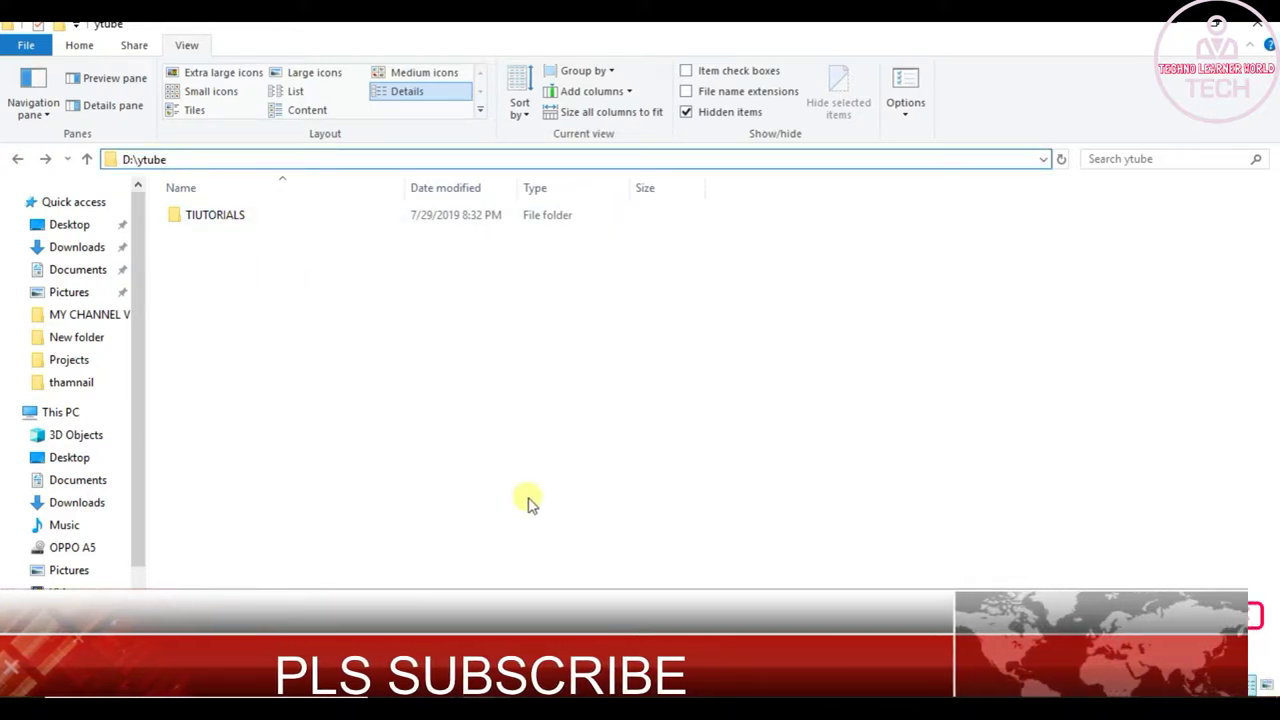
key("BackSpace")
key("BackSpace")
key("BackSpace")
key("BackSpace")
key("BackSpace")
key("BackSpace")
key("BackSpace")
key("BackSpace")
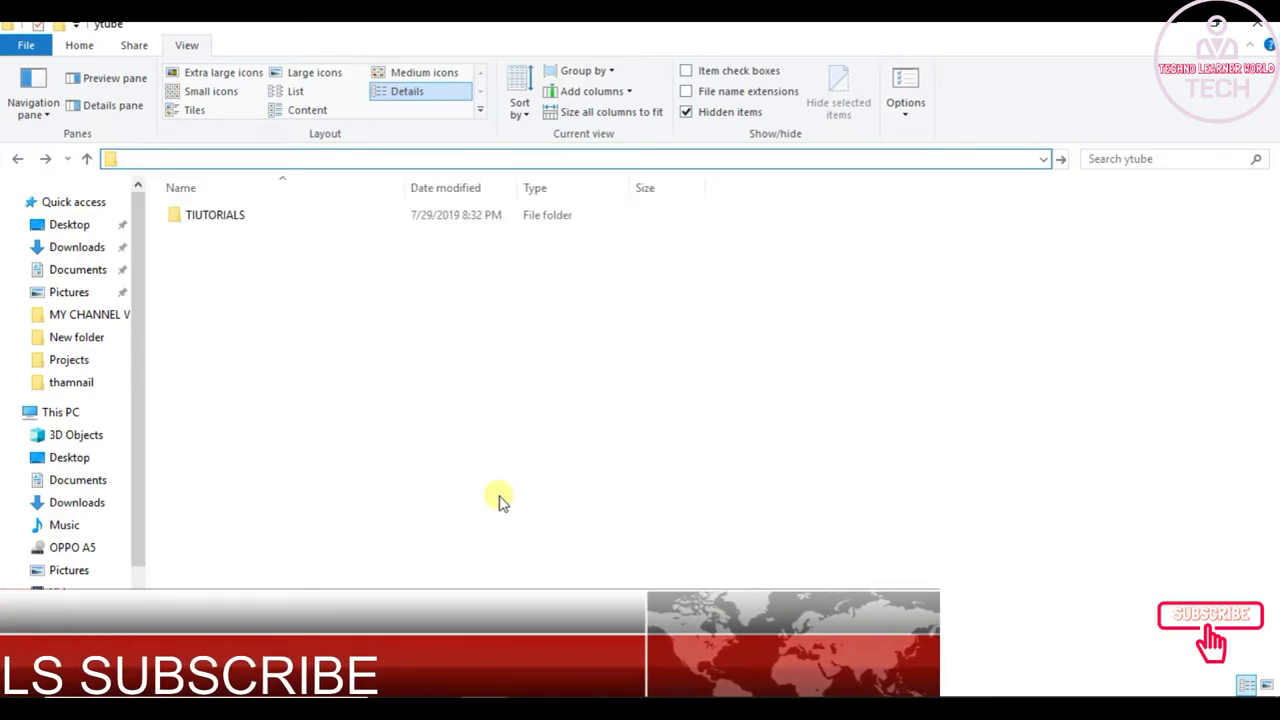
type("c")
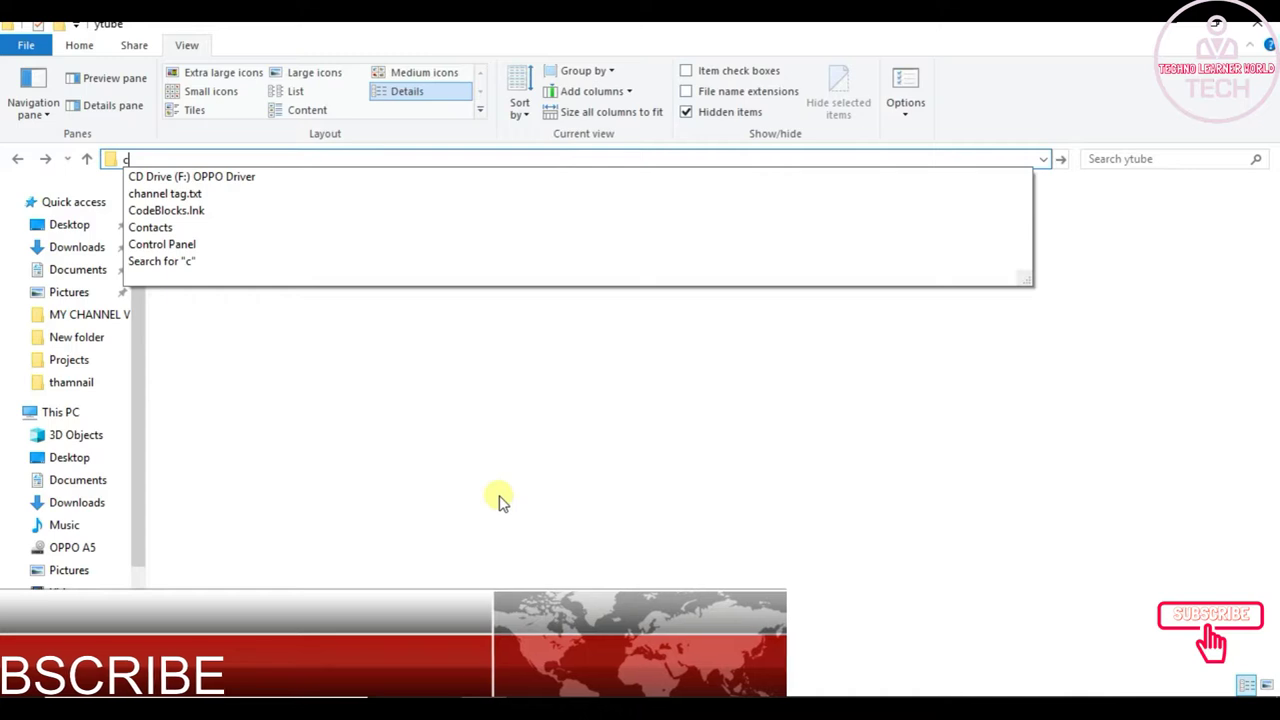
type("md")
key("Return")
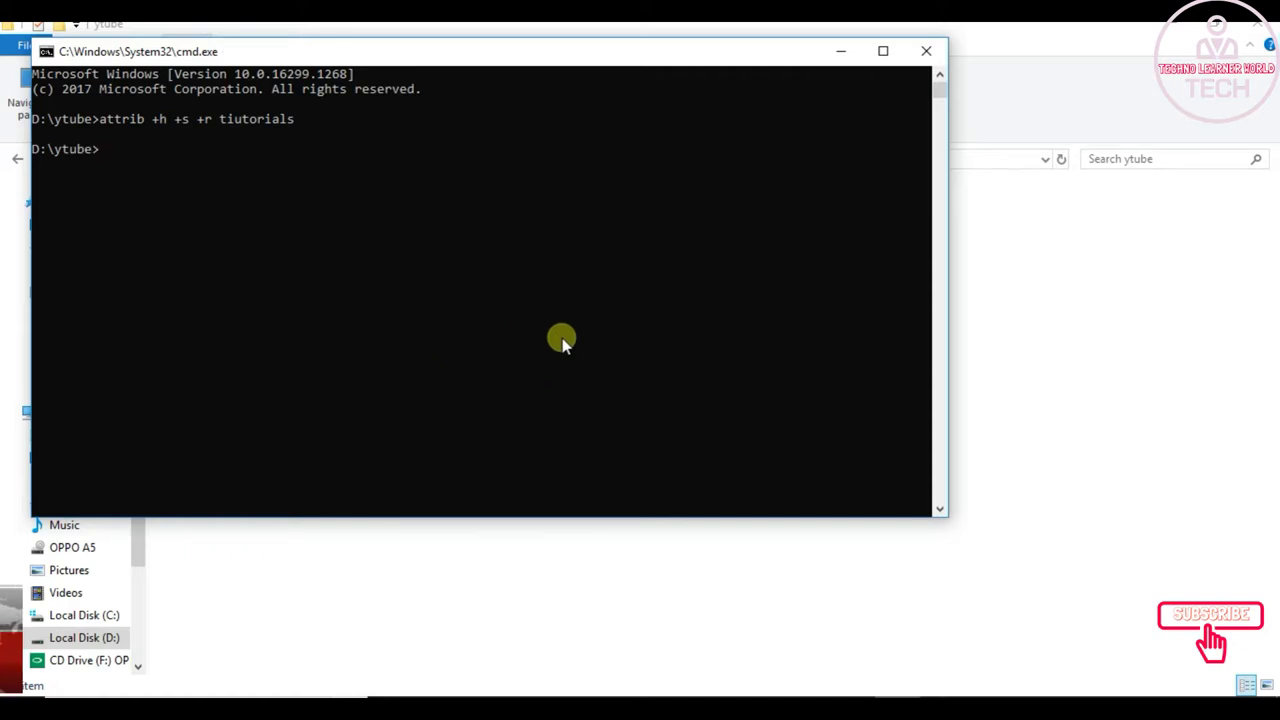
Step: Minimize the Command Prompt and check the ytube folder with hidden items turned off, refreshed, and turned back on
left_click(840, 51)
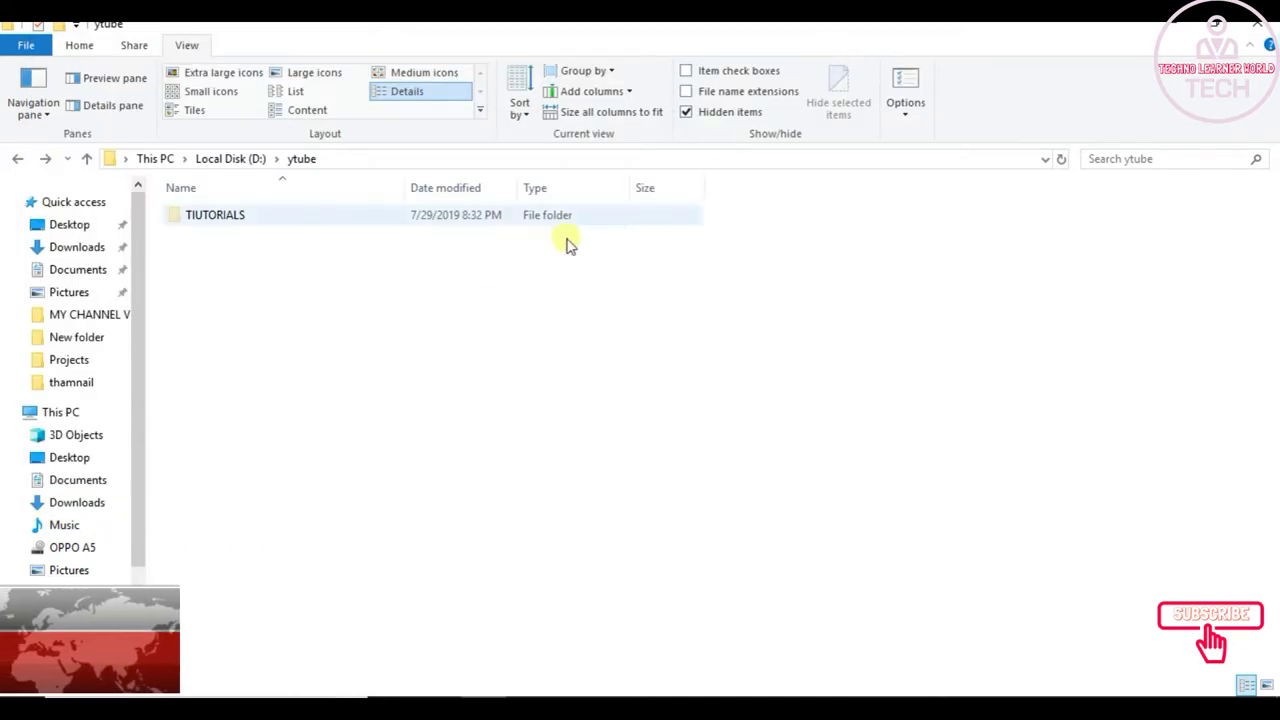
left_click(686, 111)
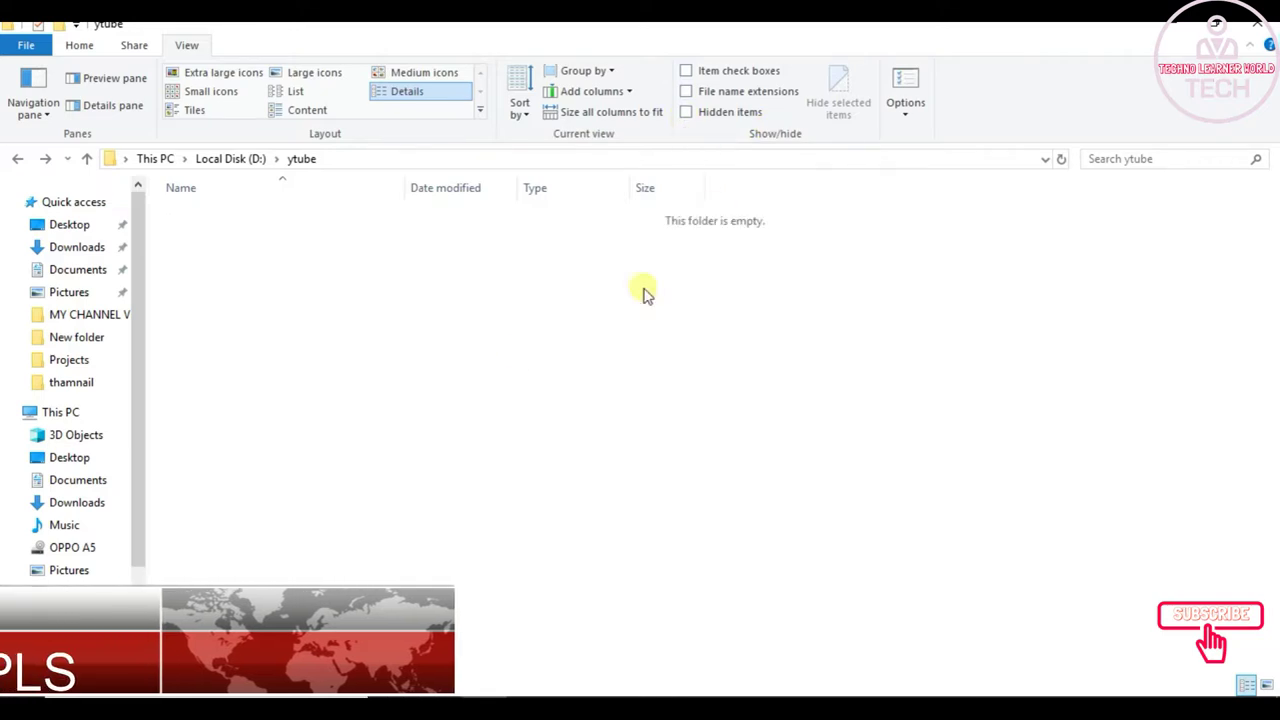
right_click(478, 342)
left_click(534, 418)
right_click(352, 356)
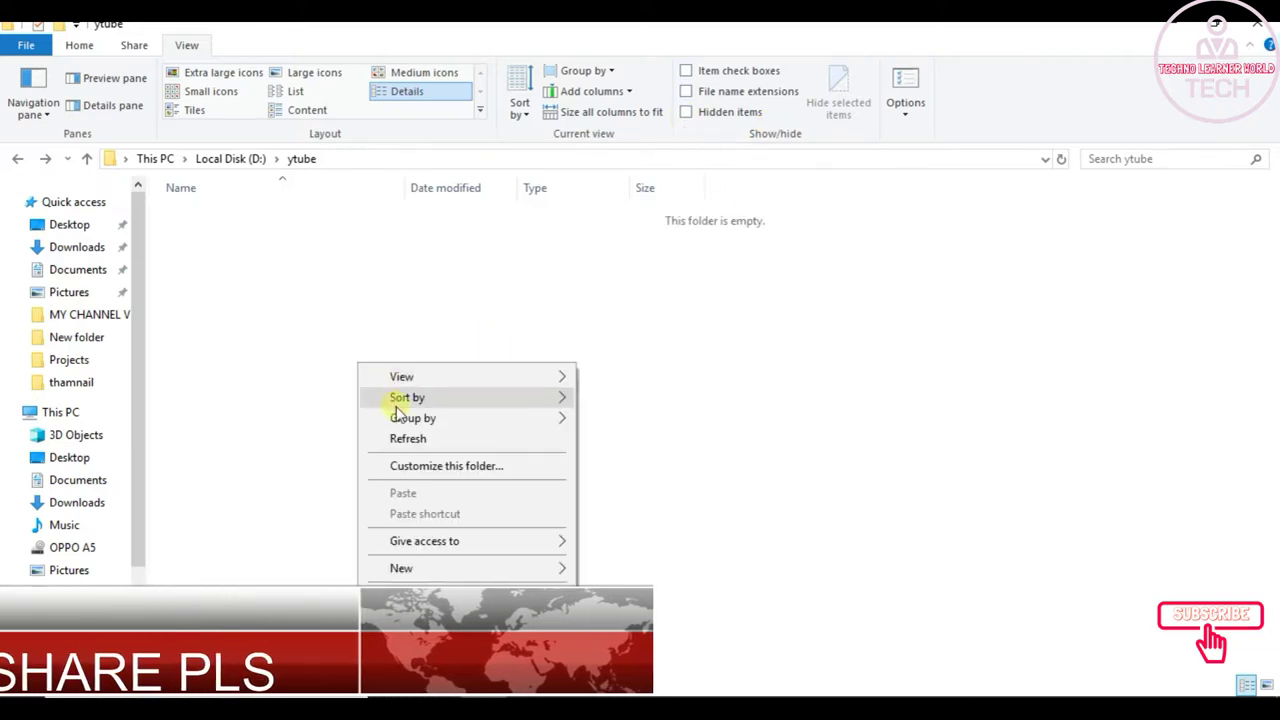
left_click(444, 439)
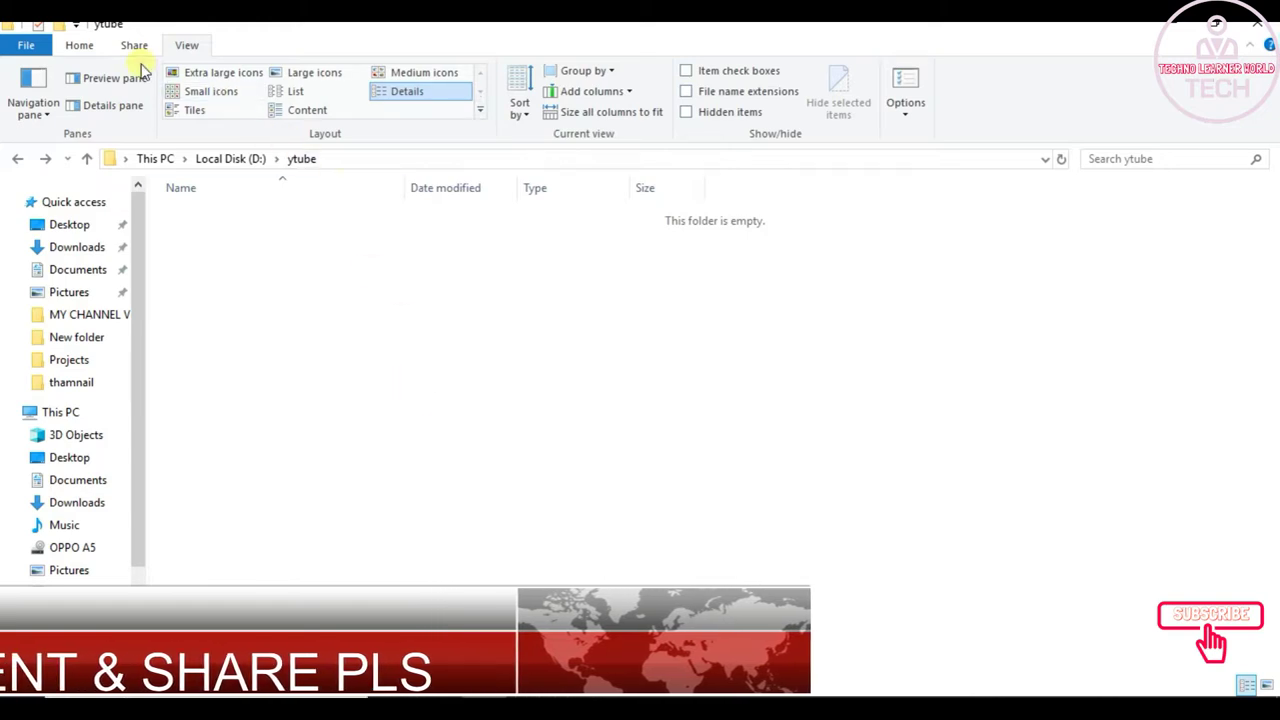
left_click(688, 112)
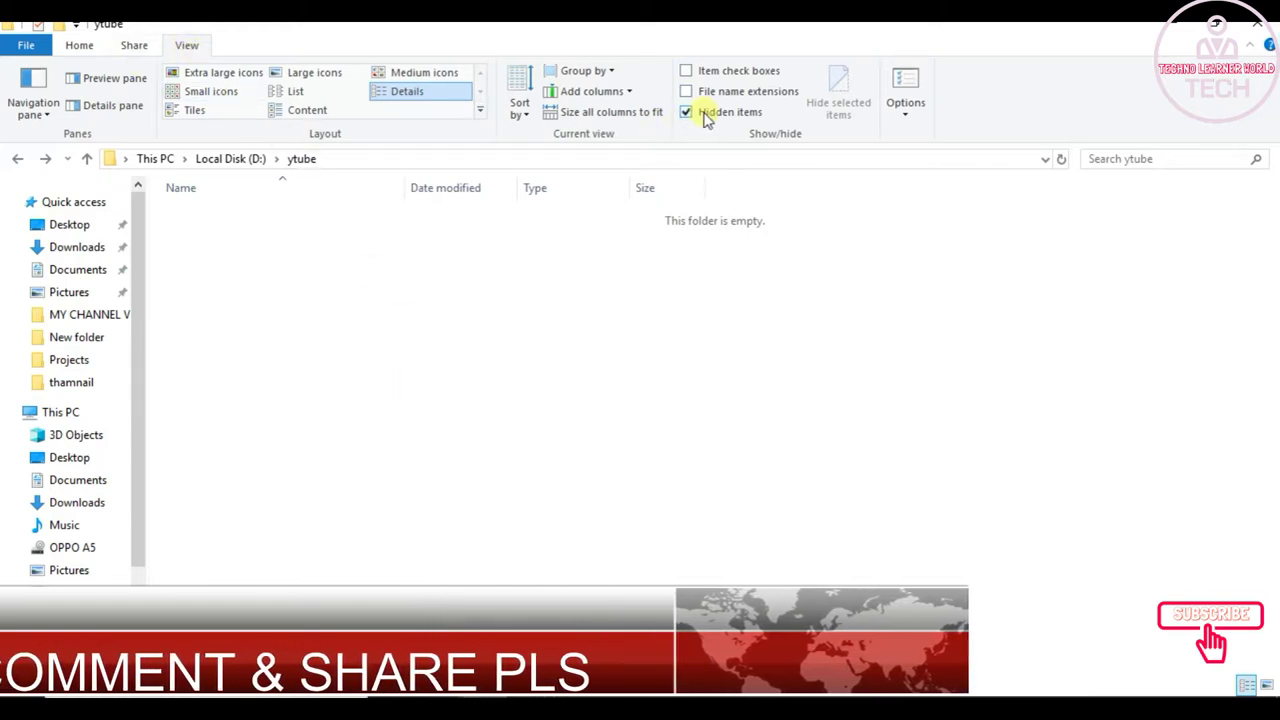
Step: Refresh the ytube folder repeatedly with hidden items turned on, and close its window
right_click(485, 412)
left_click(549, 494)
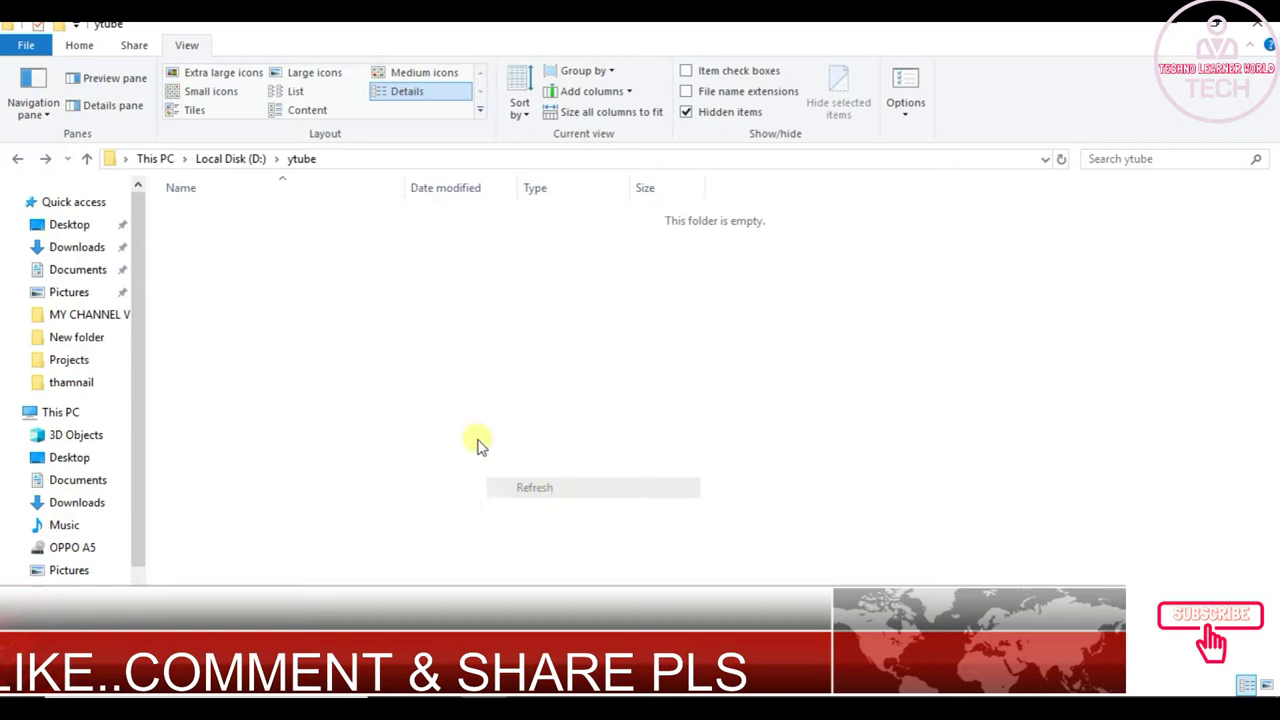
right_click(344, 362)
left_click(423, 439)
right_click(377, 270)
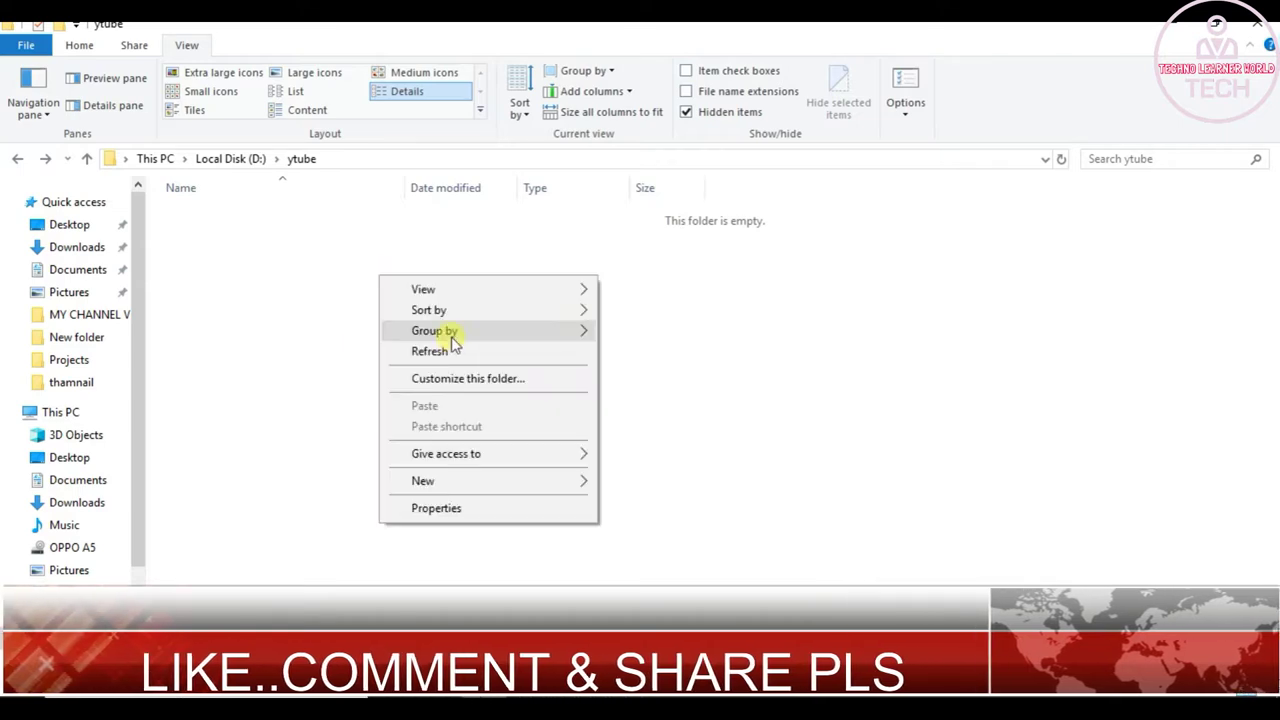
left_click(451, 349)
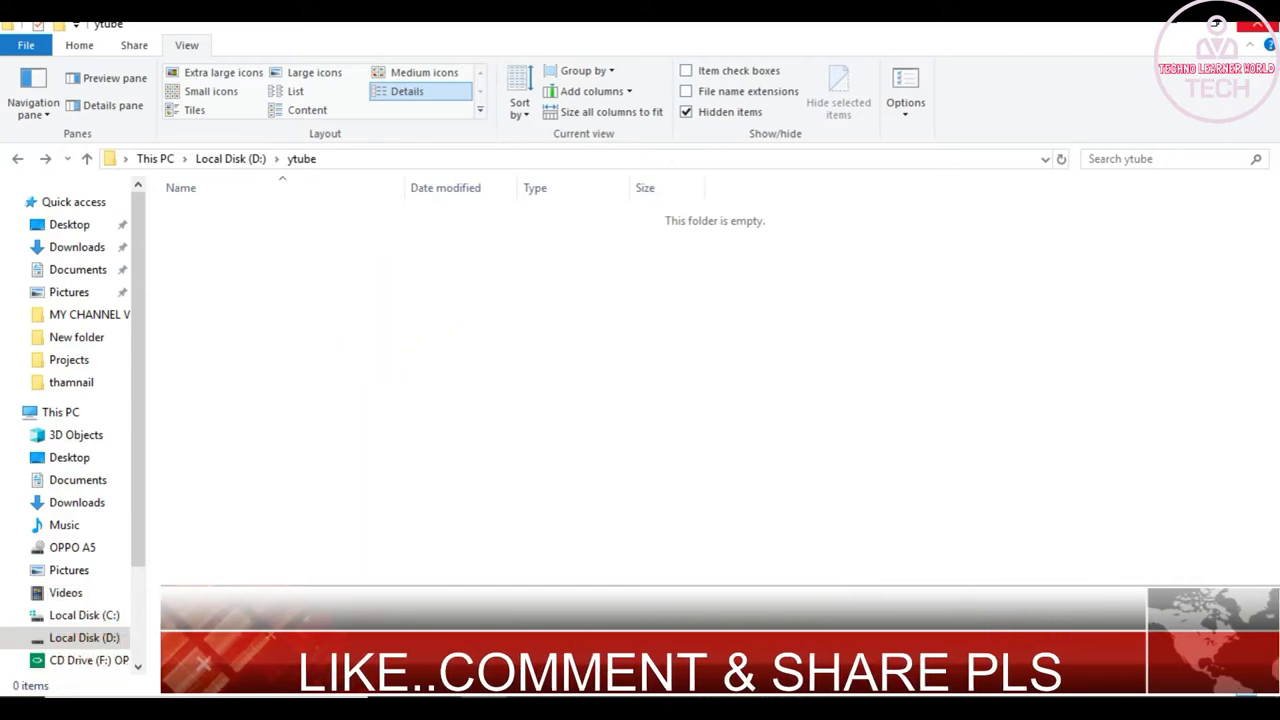
left_click(1258, 25)
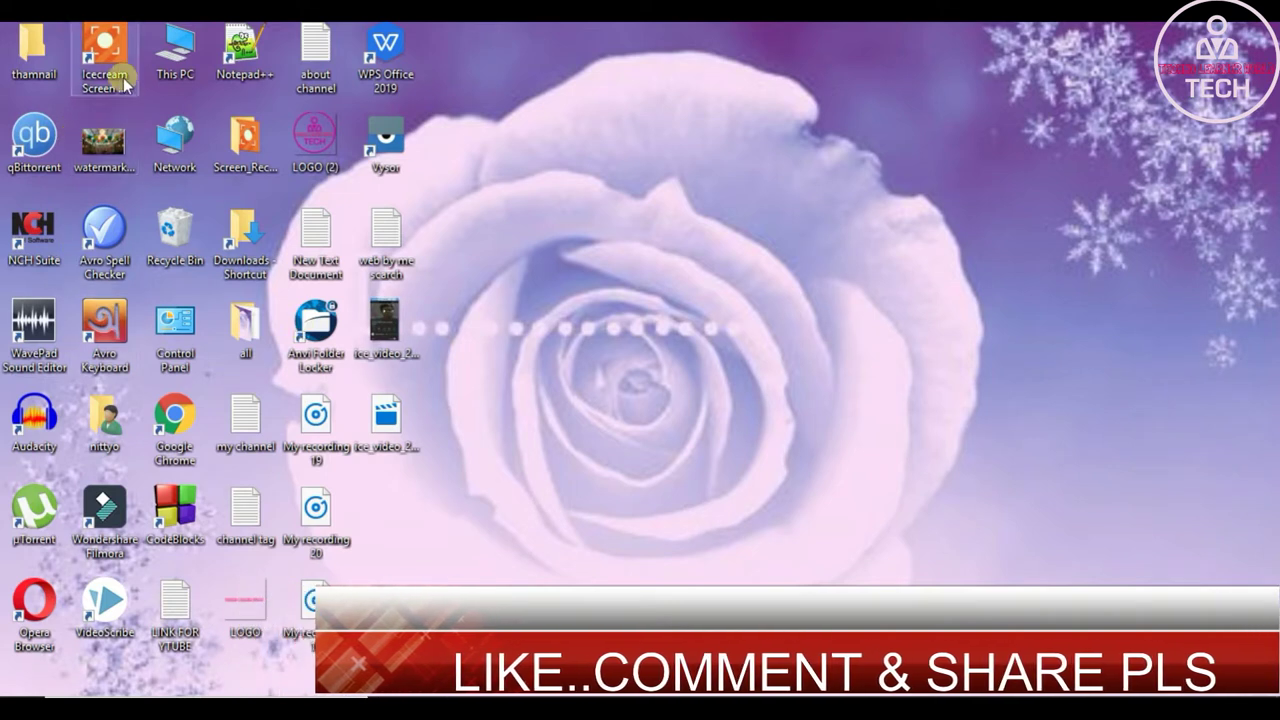
Step: Reopen the ytube folder through This PC and Local Disk (D:) to check its contents again
double_click(181, 58)
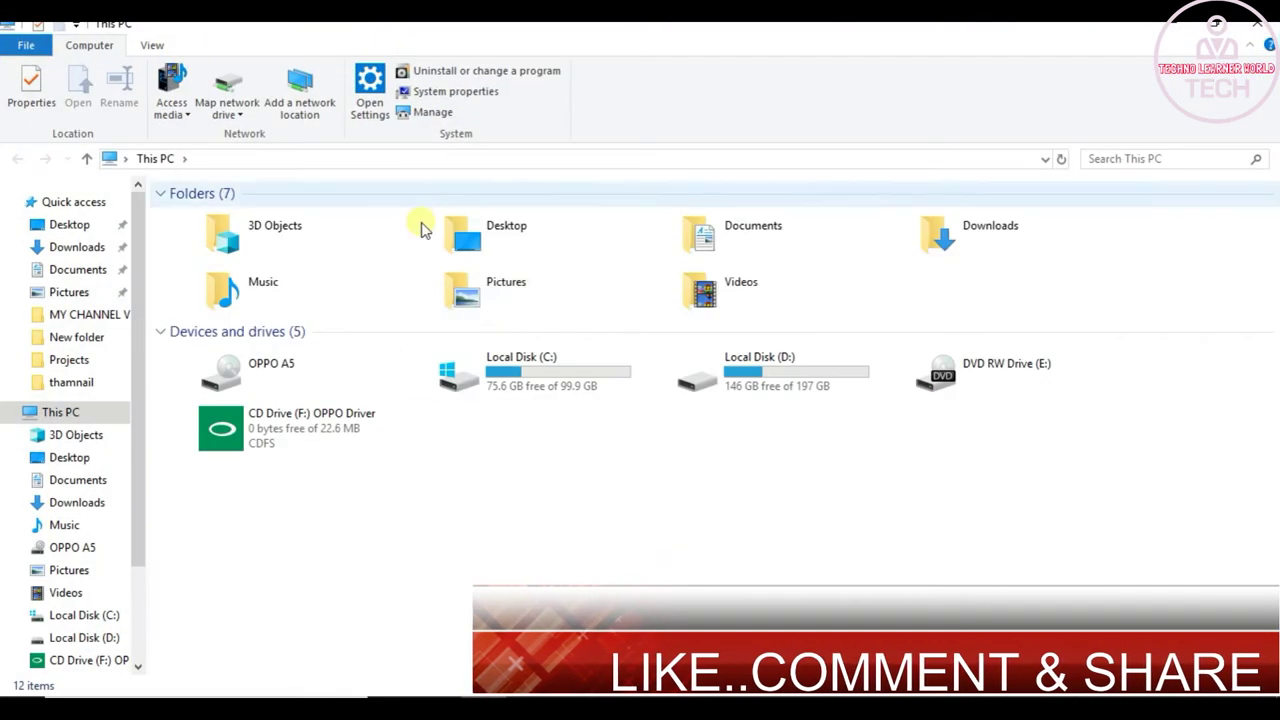
double_click(800, 390)
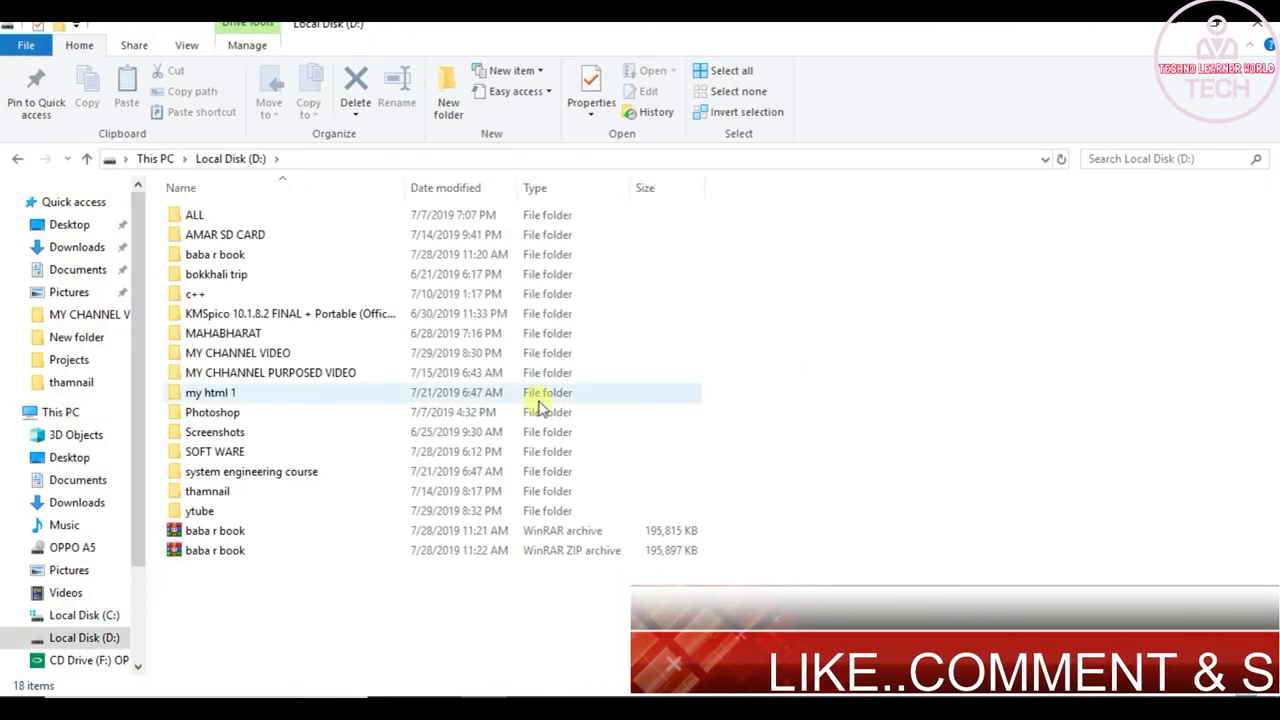
double_click(202, 515)
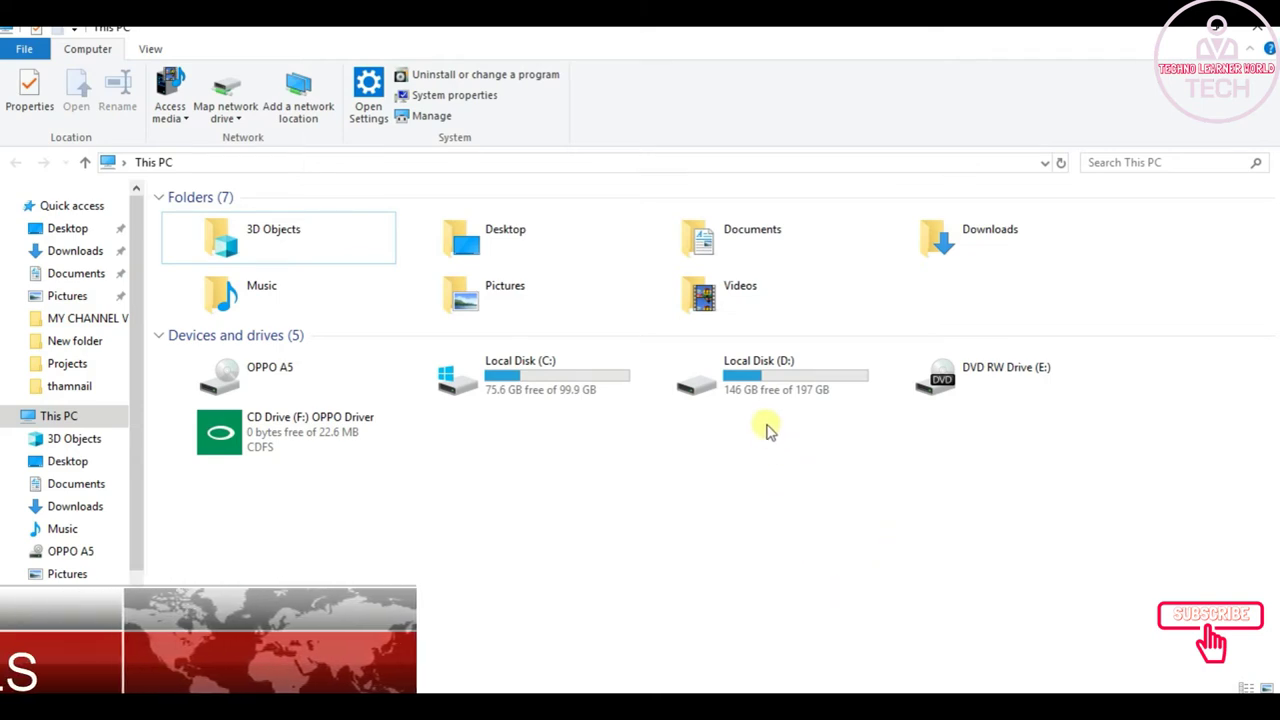
Step: Go from This PC to the ytube folder on Local Disk (D:)
left_click(758, 393)
double_click(758, 393)
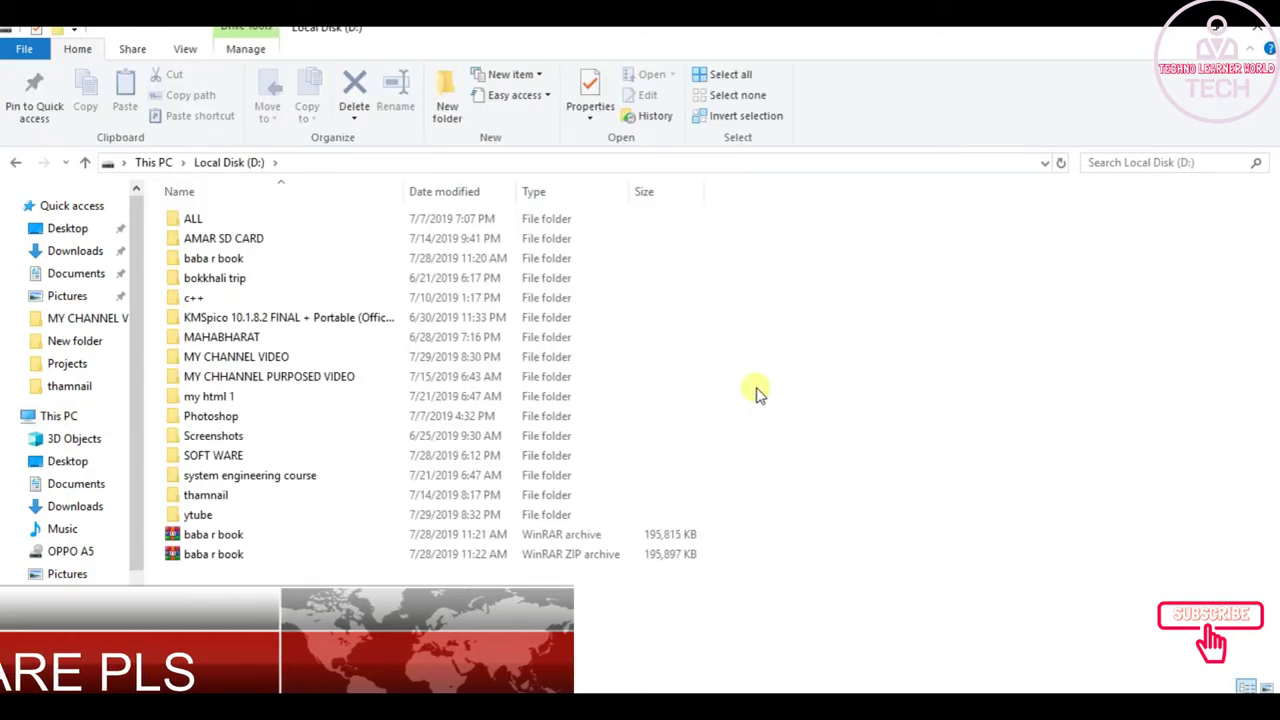
left_click(200, 516)
double_click(200, 516)
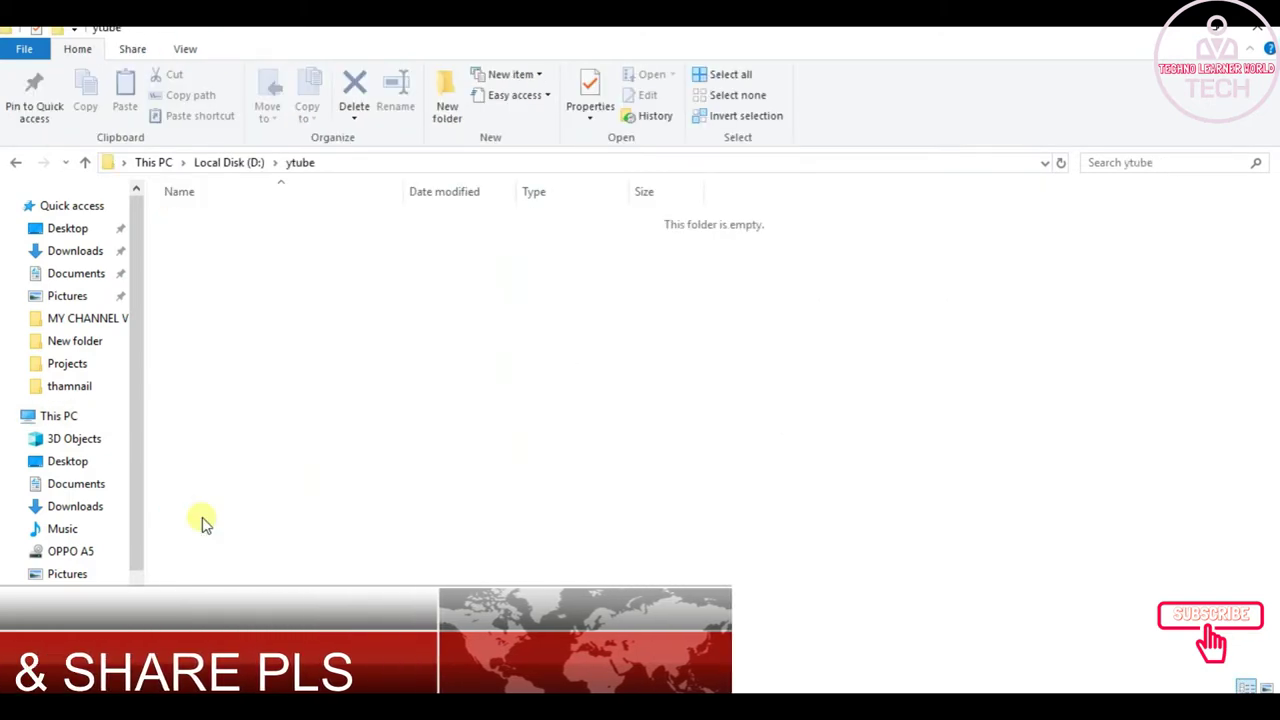
Step: Open a Command Prompt in D:\ytube by replacing the folder path with cmd
left_click(489, 167)
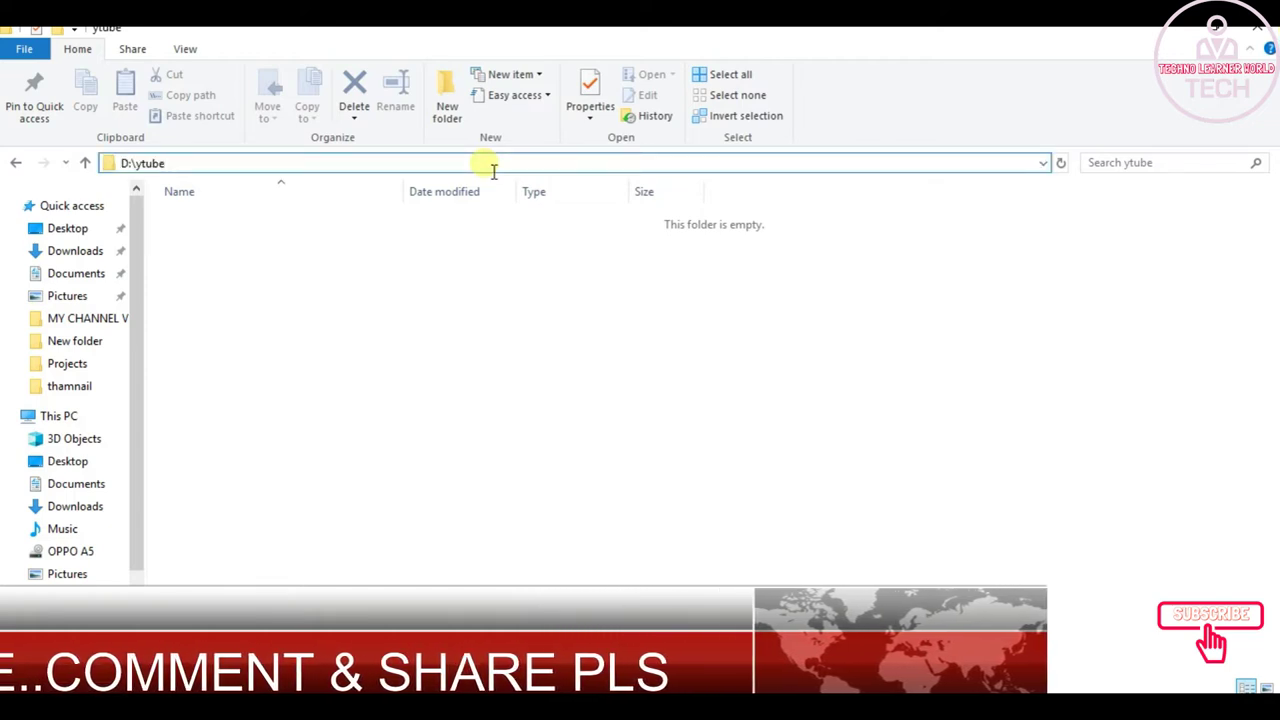
key("BackSpace")
key("BackSpace")
key("BackSpace")
key("BackSpace")
key("BackSpace")
key("BackSpace")
key("BackSpace")
key("BackSpace")
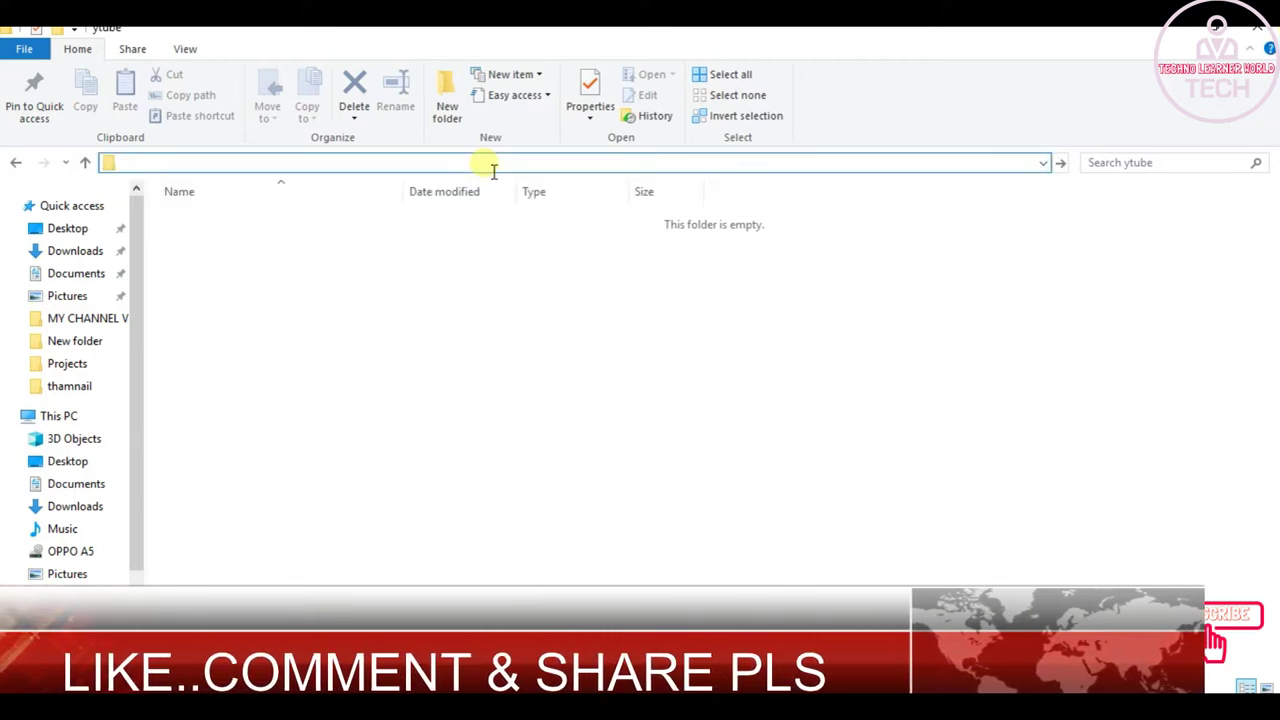
type("cmd")
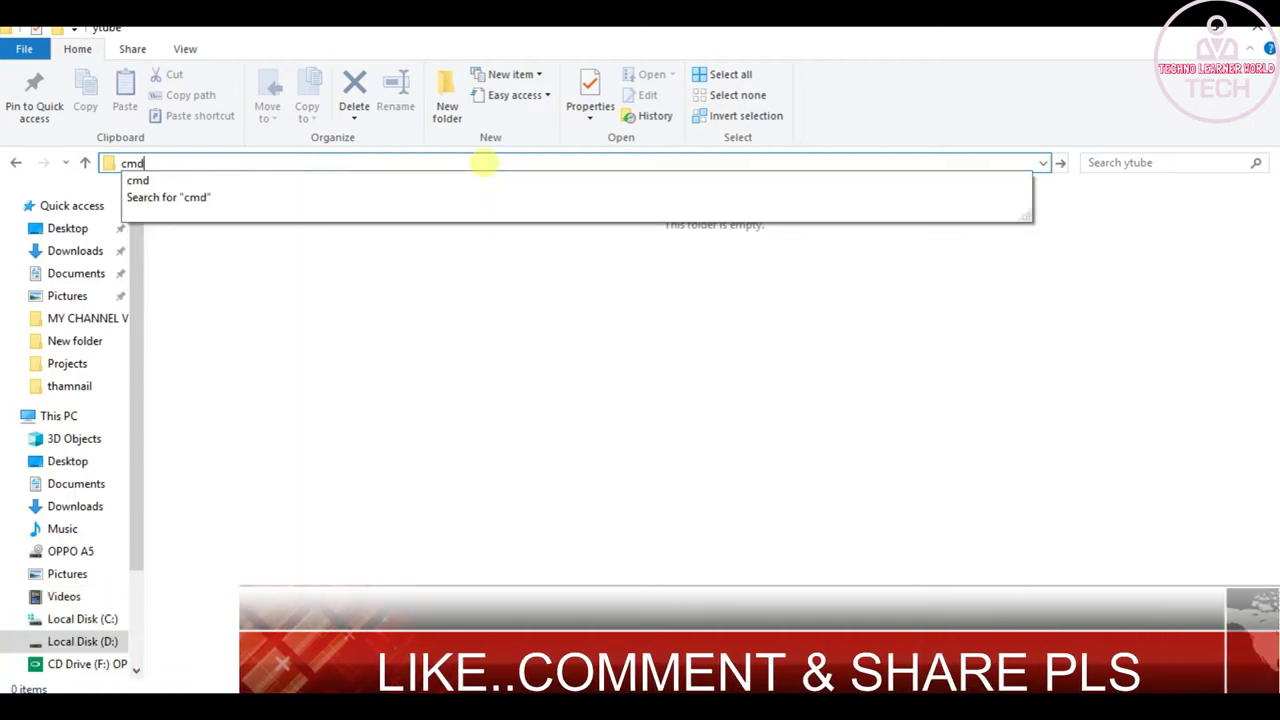
key("Return")
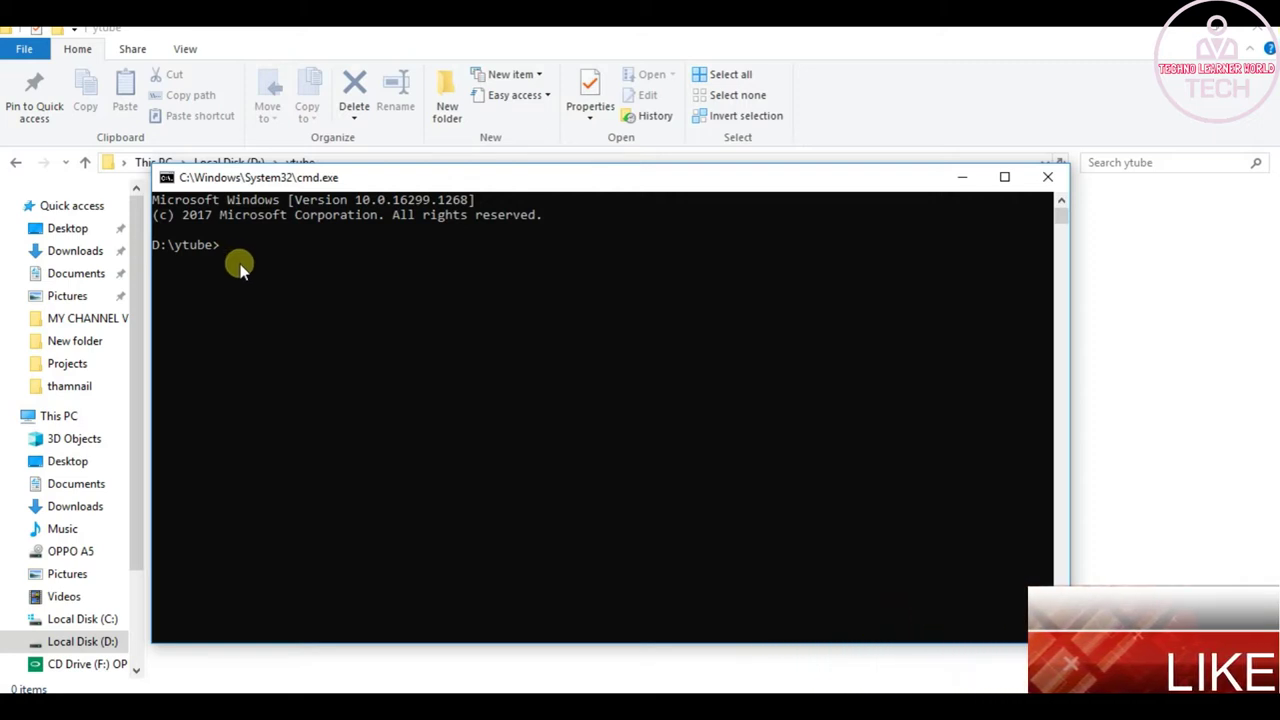
Step: Unhide the folder by running attrib -h -s -r tiutorials in the Command Prompt
type("attrib -h -s")
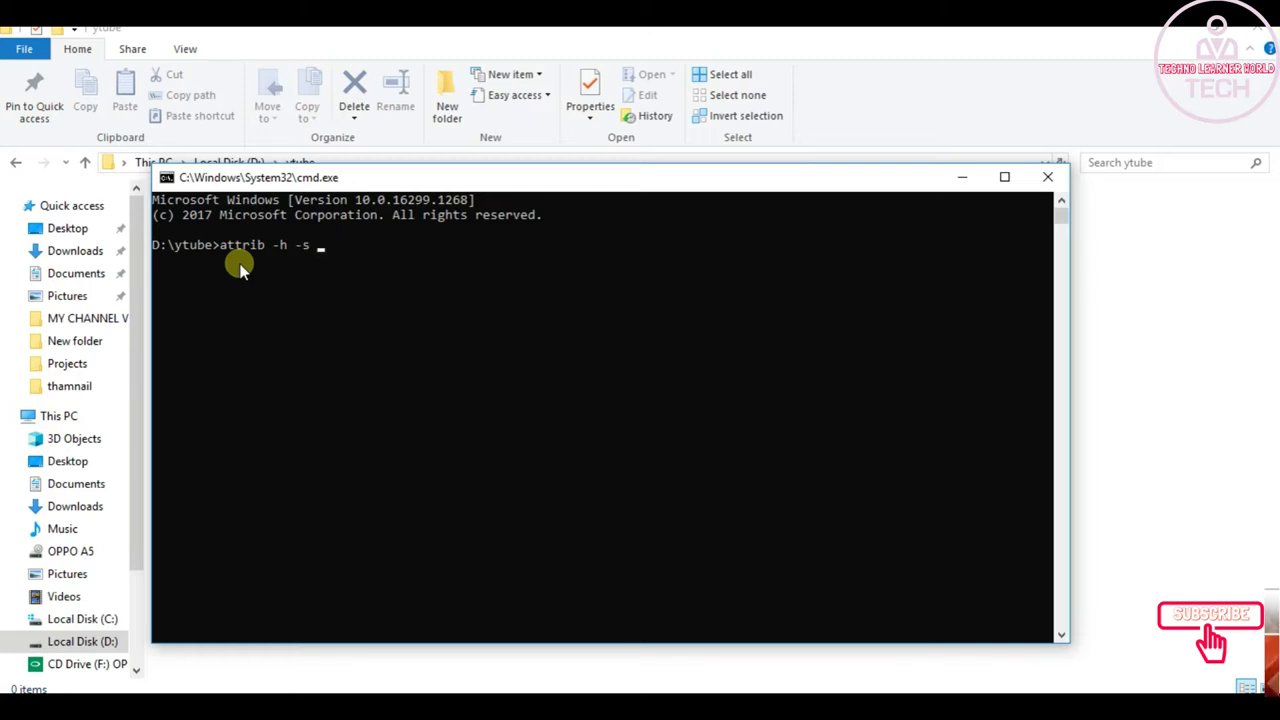
type("-")
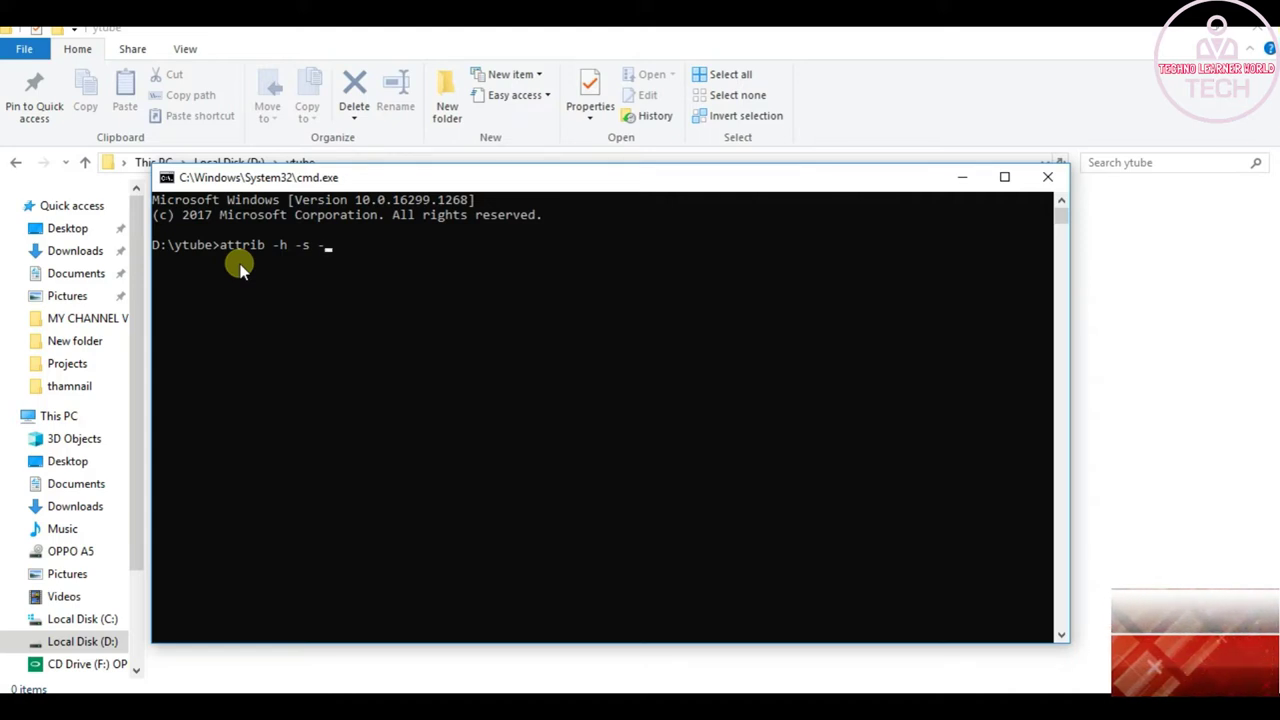
type("r")
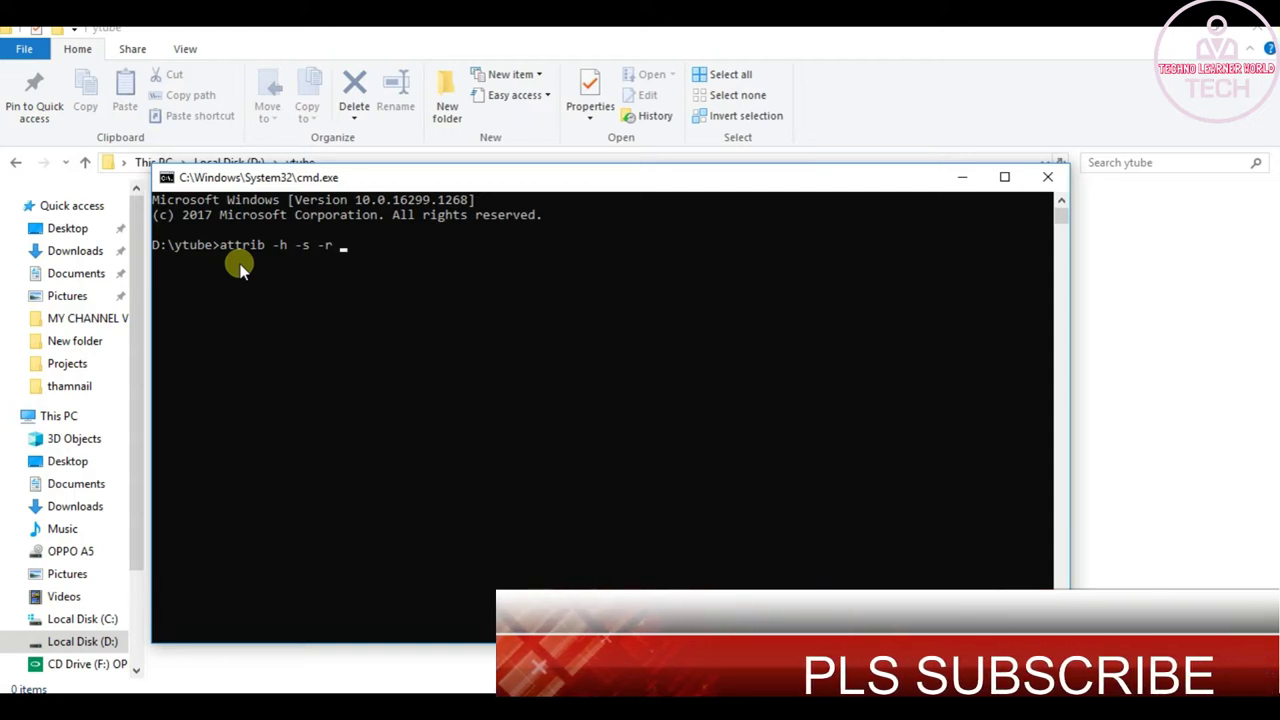
type(" ti")
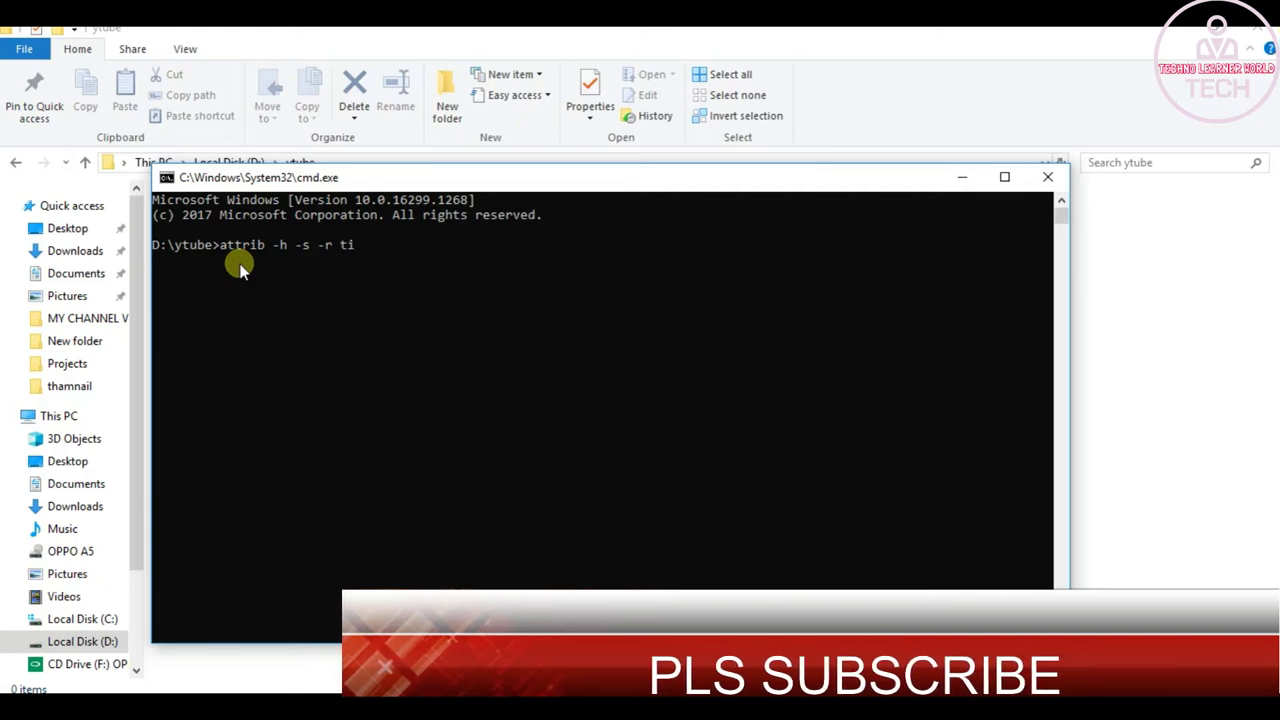
type("uto")
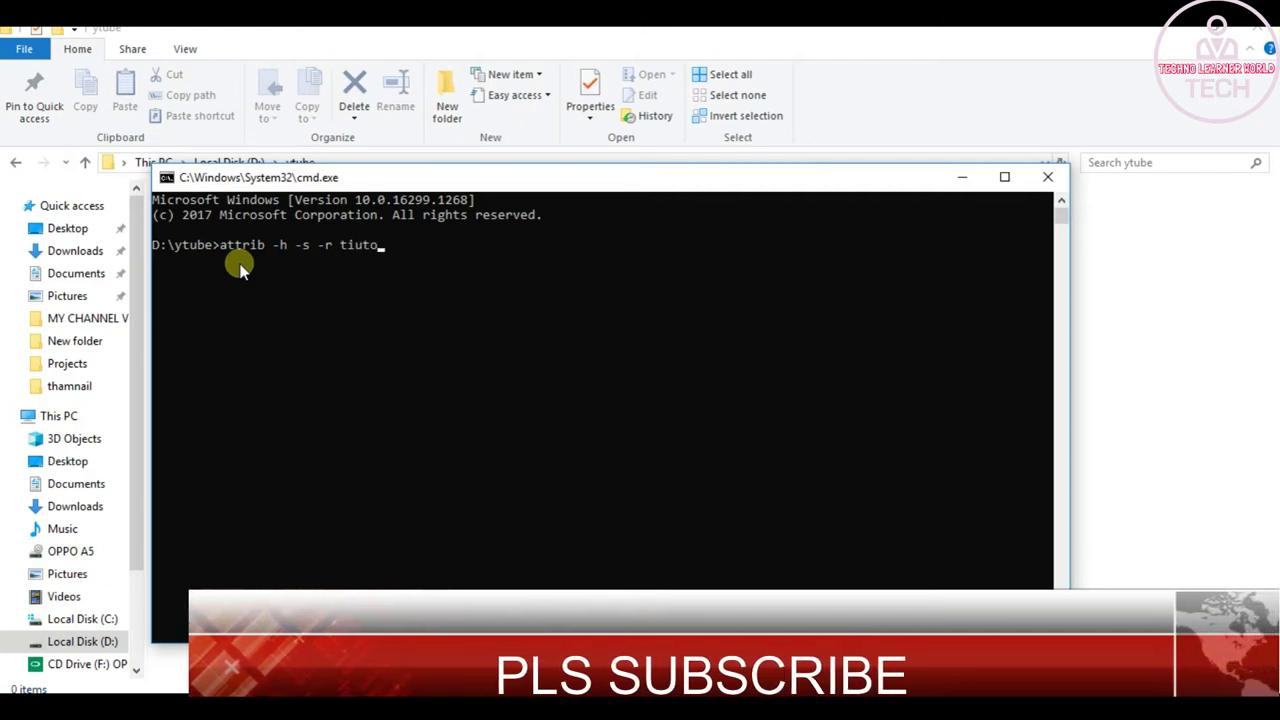
type("ria")
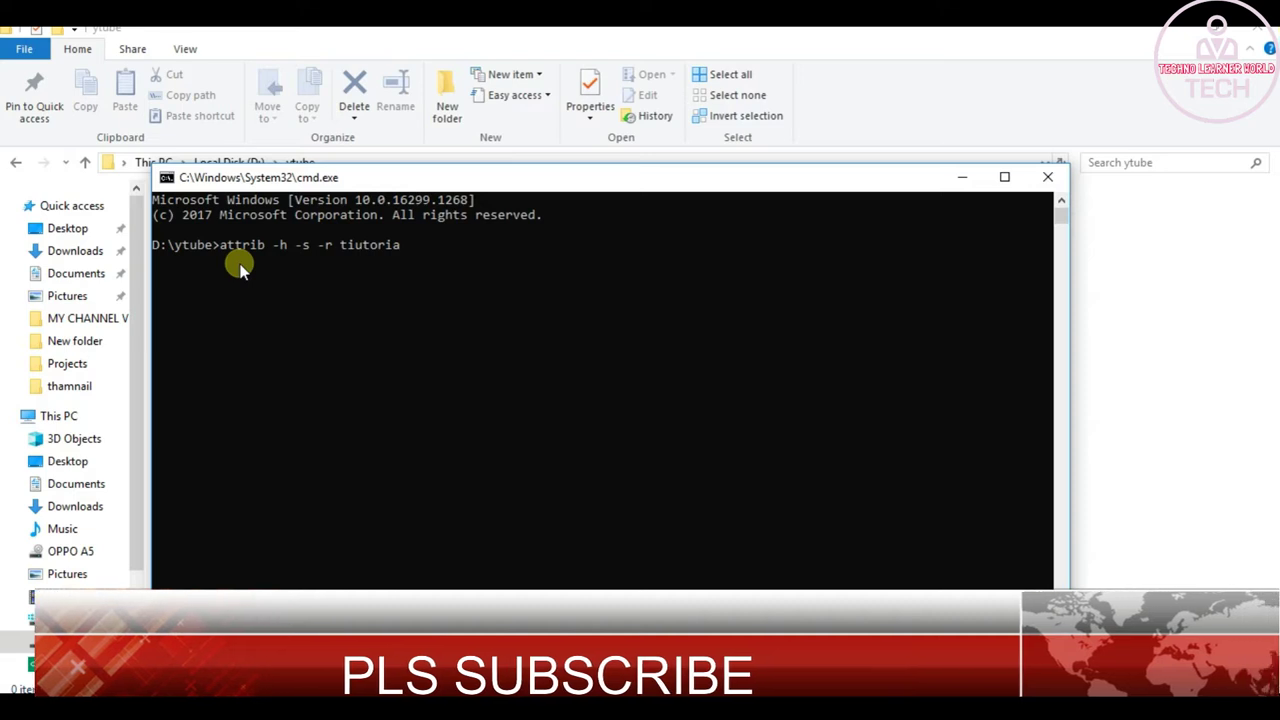
type("ls")
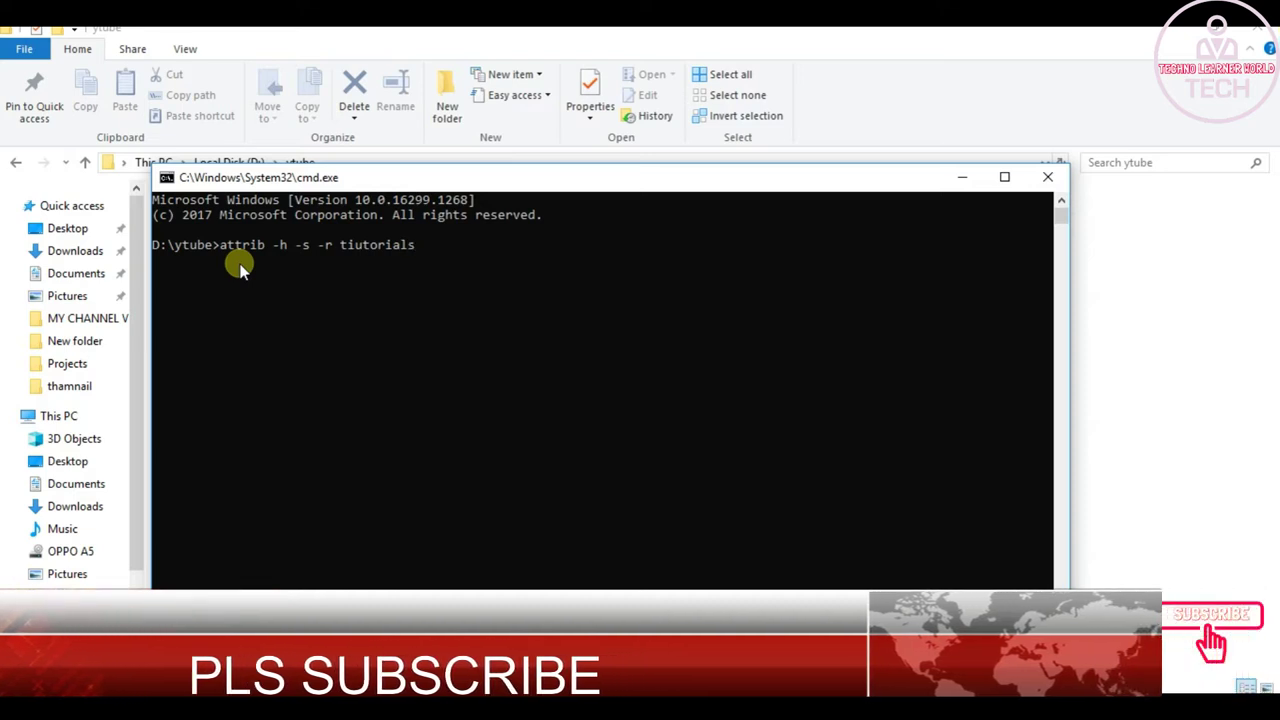
key("Return")
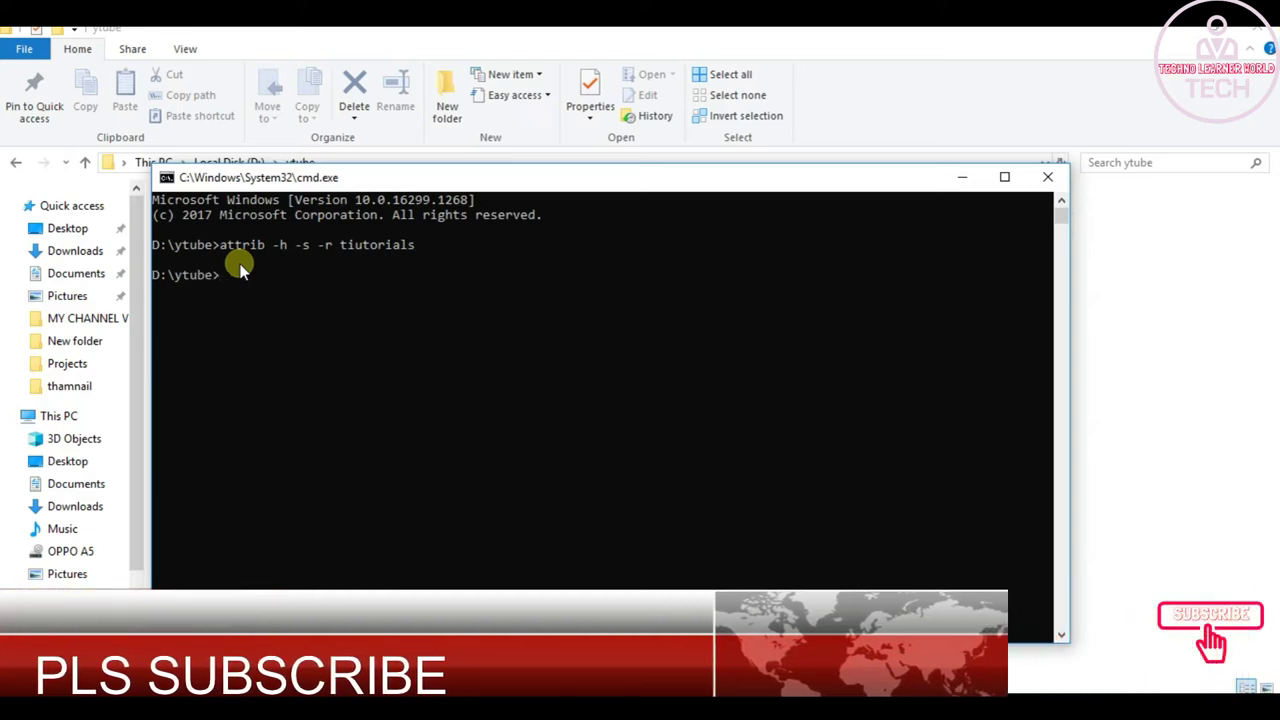
Step: Minimize the Command Prompt, turn off the display of hidden items in the ytube folder and refresh it
left_click(963, 181)
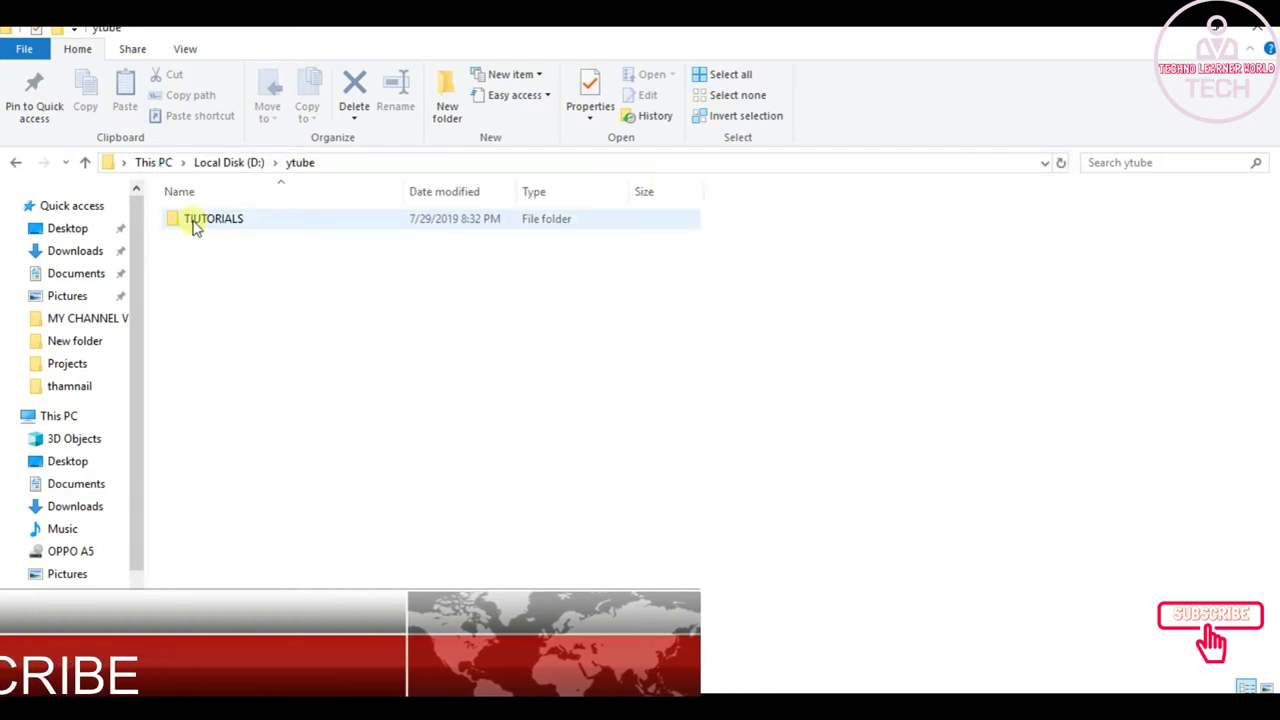
left_click(186, 50)
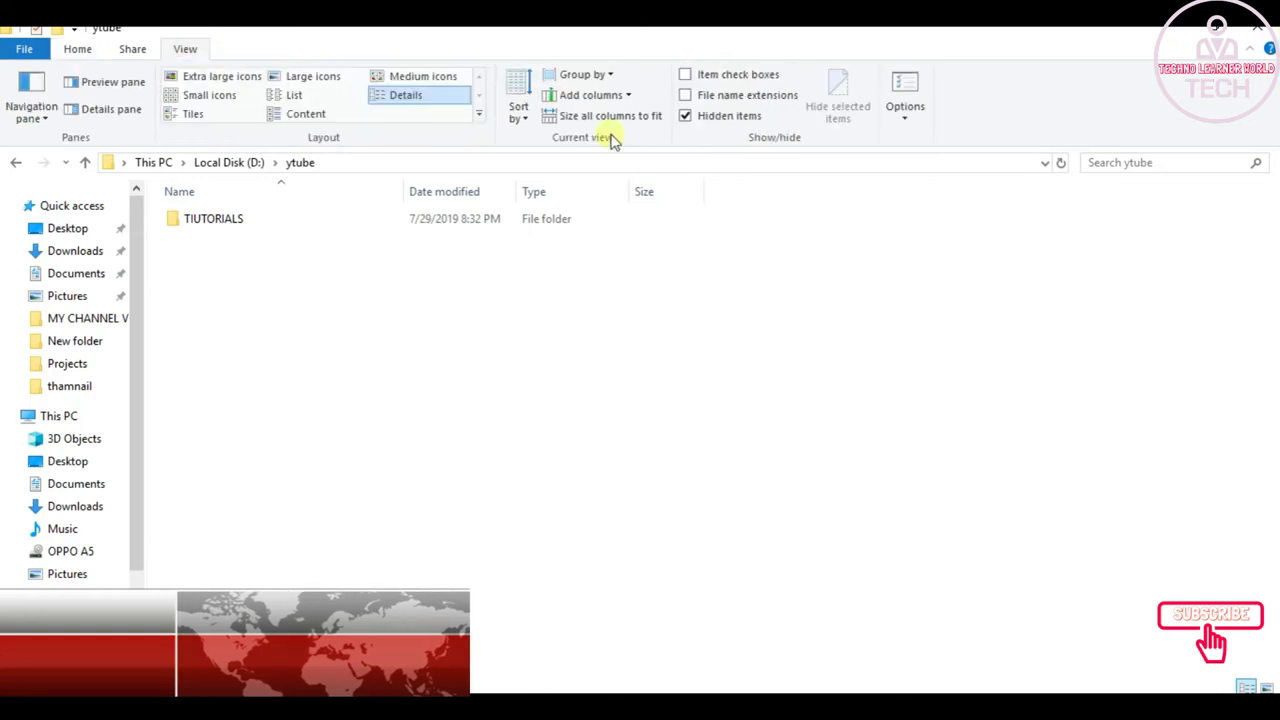
left_click(684, 116)
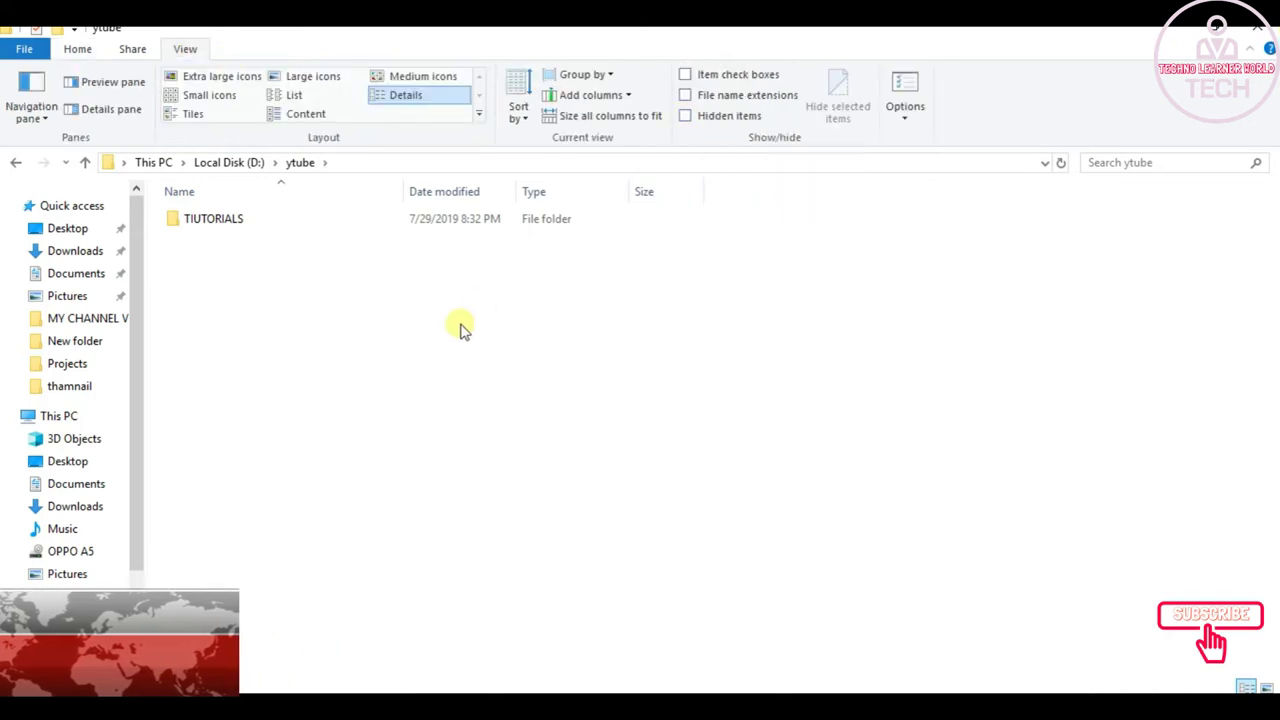
right_click(461, 327)
right_click(393, 388)
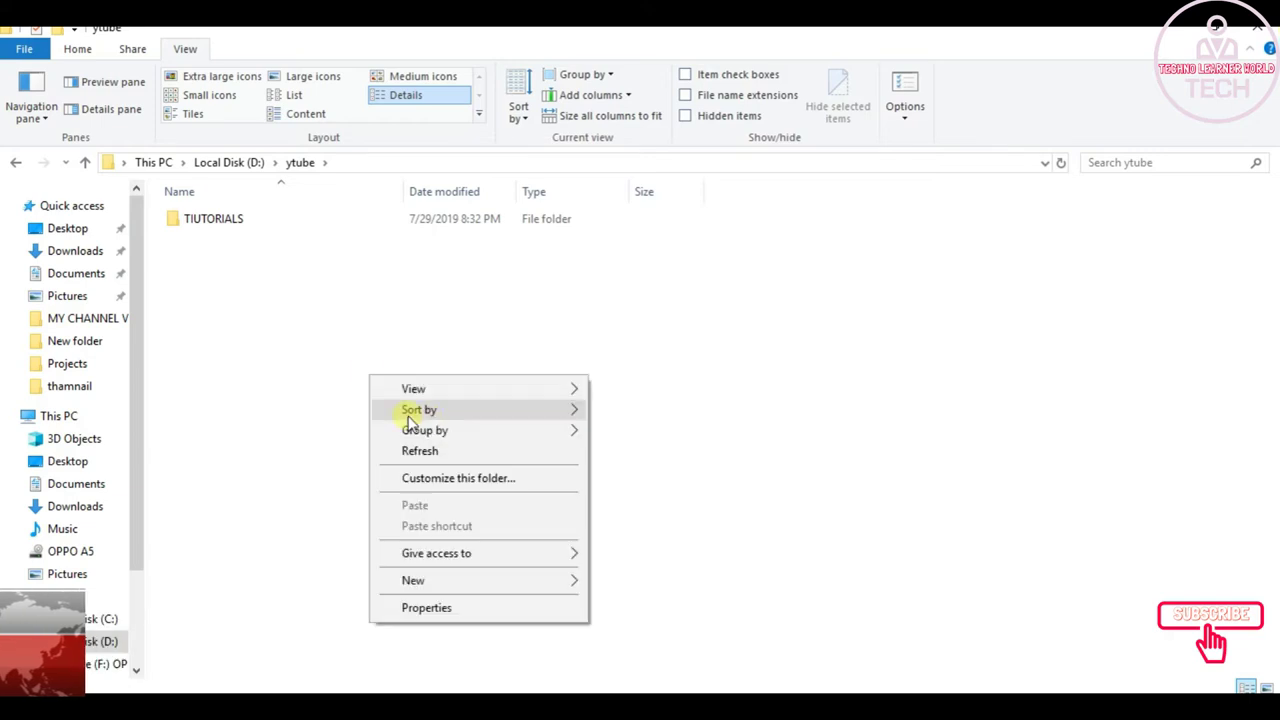
left_click(450, 449)
Step: Look inside the TIUTORIALS folder and its video subfolder, and return to the ytube folder
double_click(214, 229)
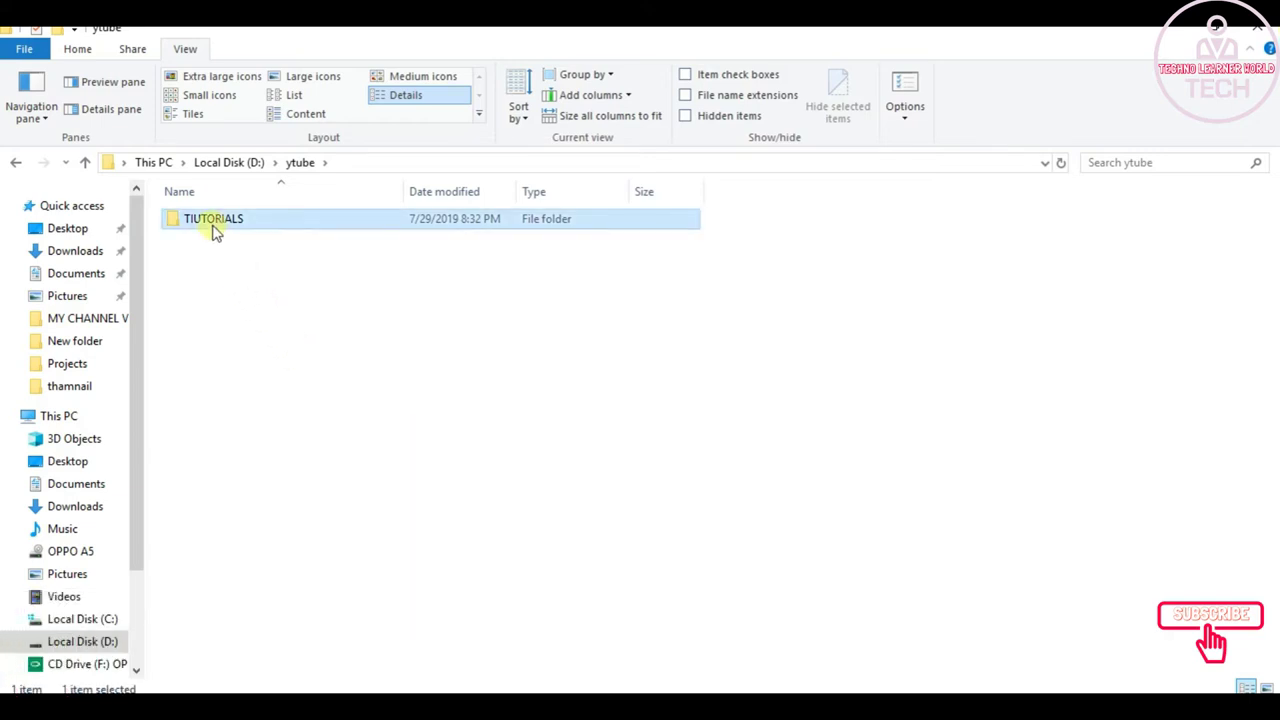
left_click(199, 221)
double_click(199, 221)
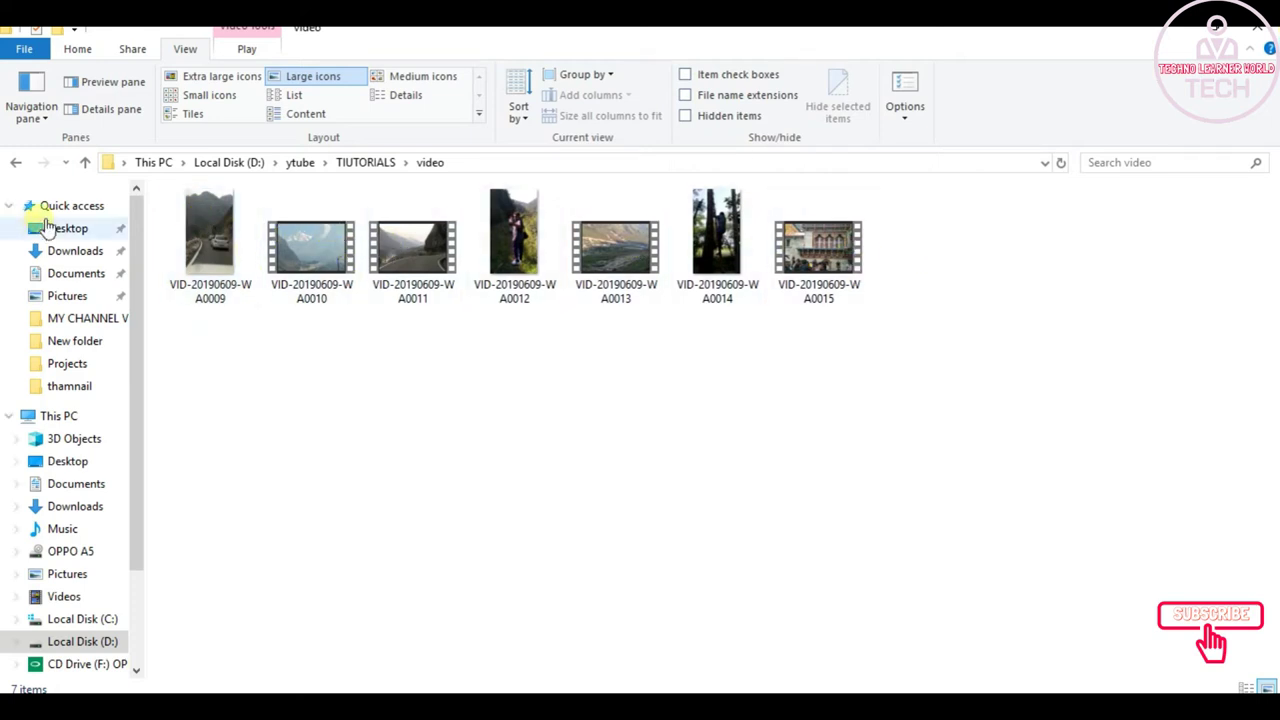
left_click(15, 165)
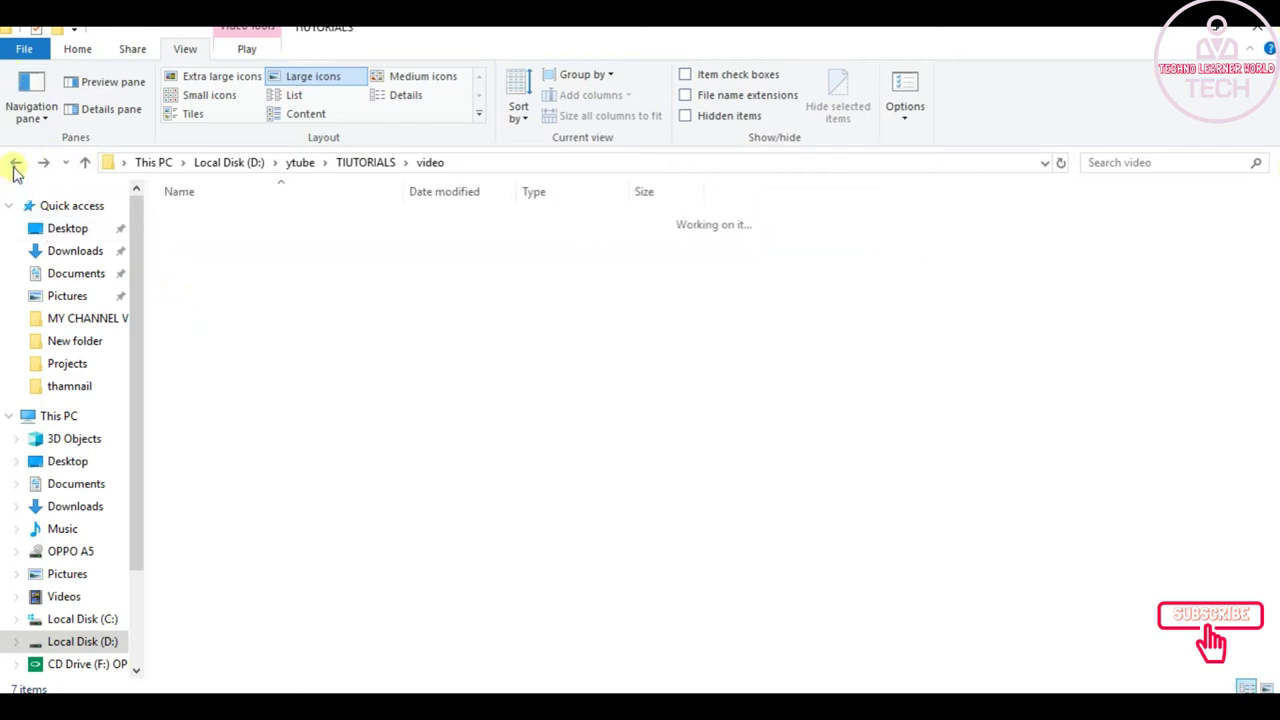
left_click(15, 165)
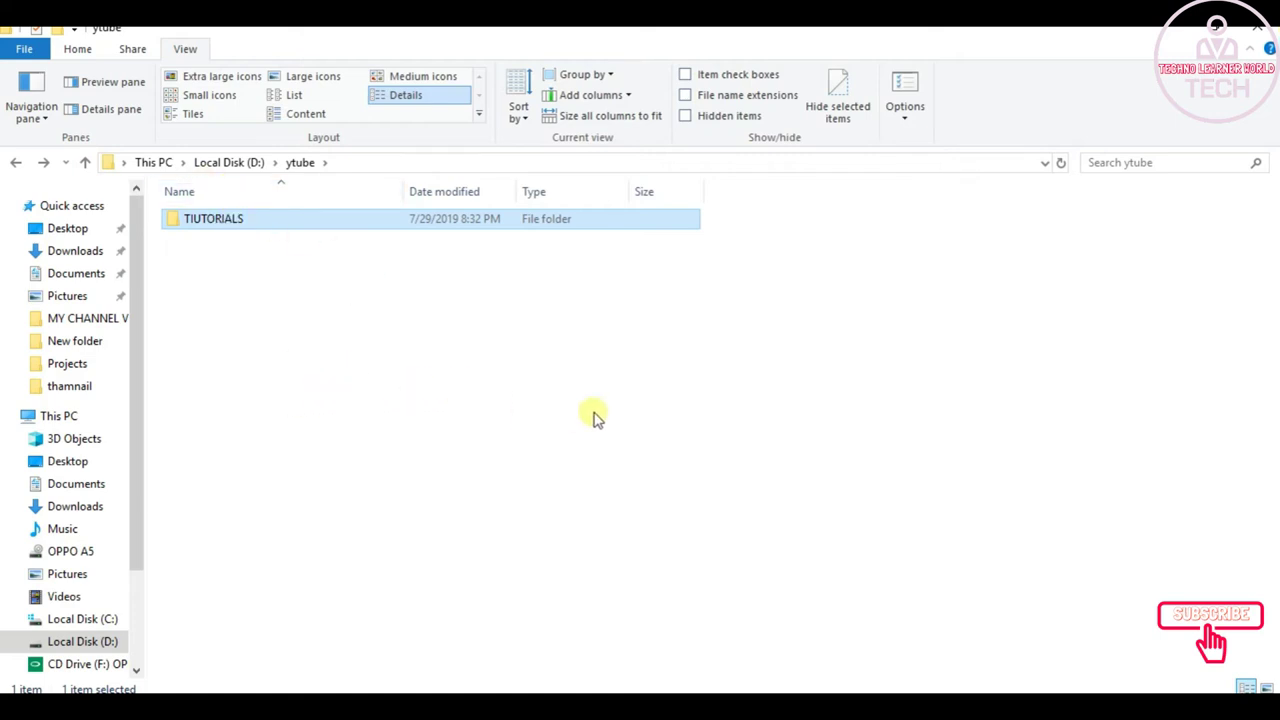
right_click(226, 228)
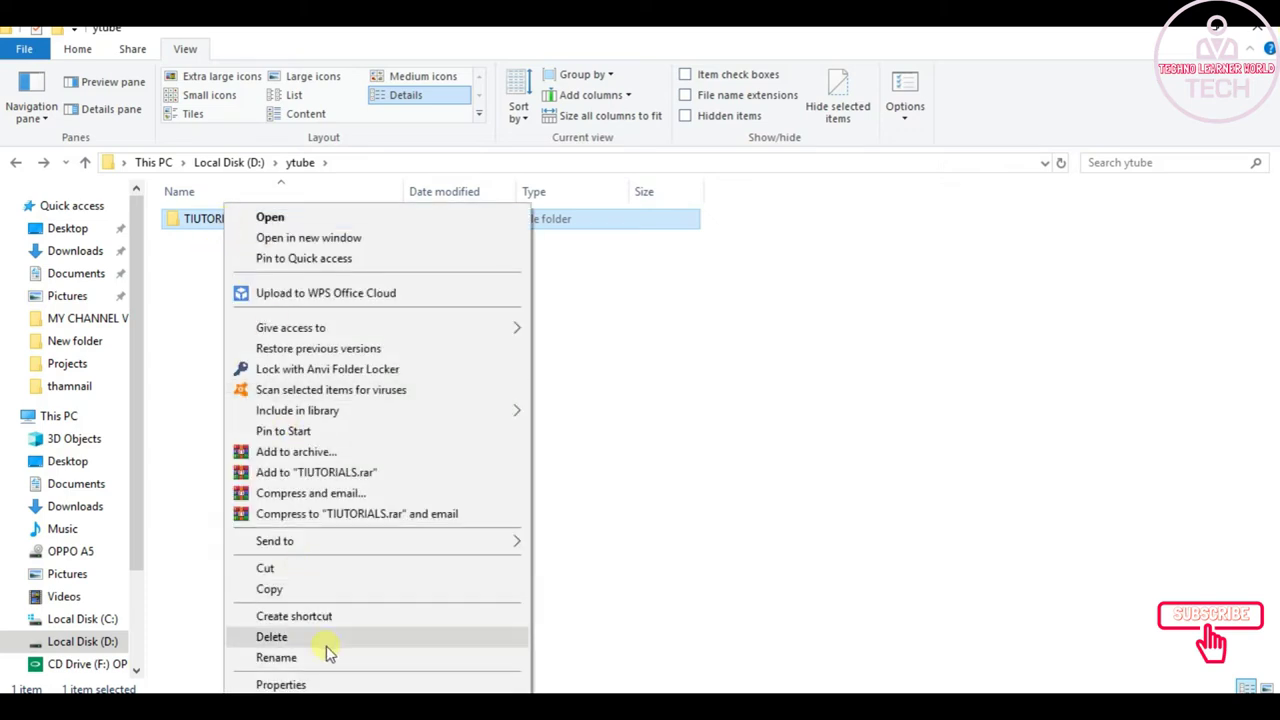
left_click(276, 657)
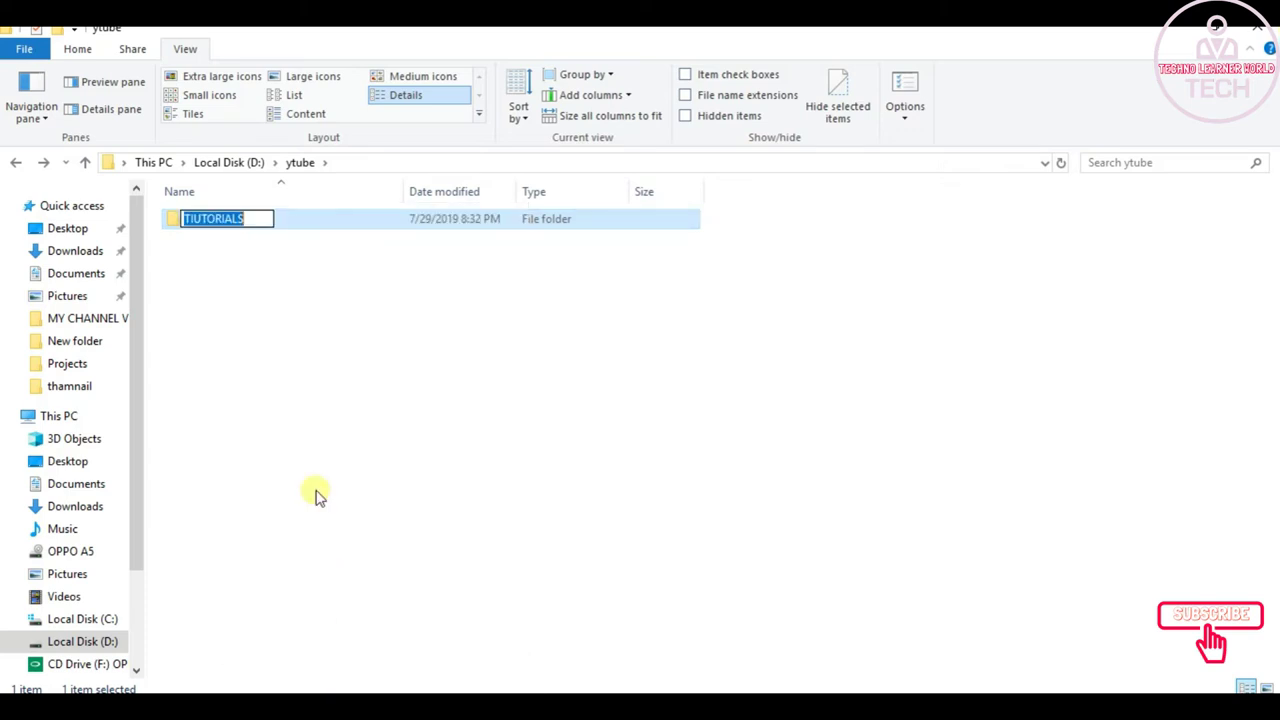
left_click(258, 220)
left_click(313, 334)
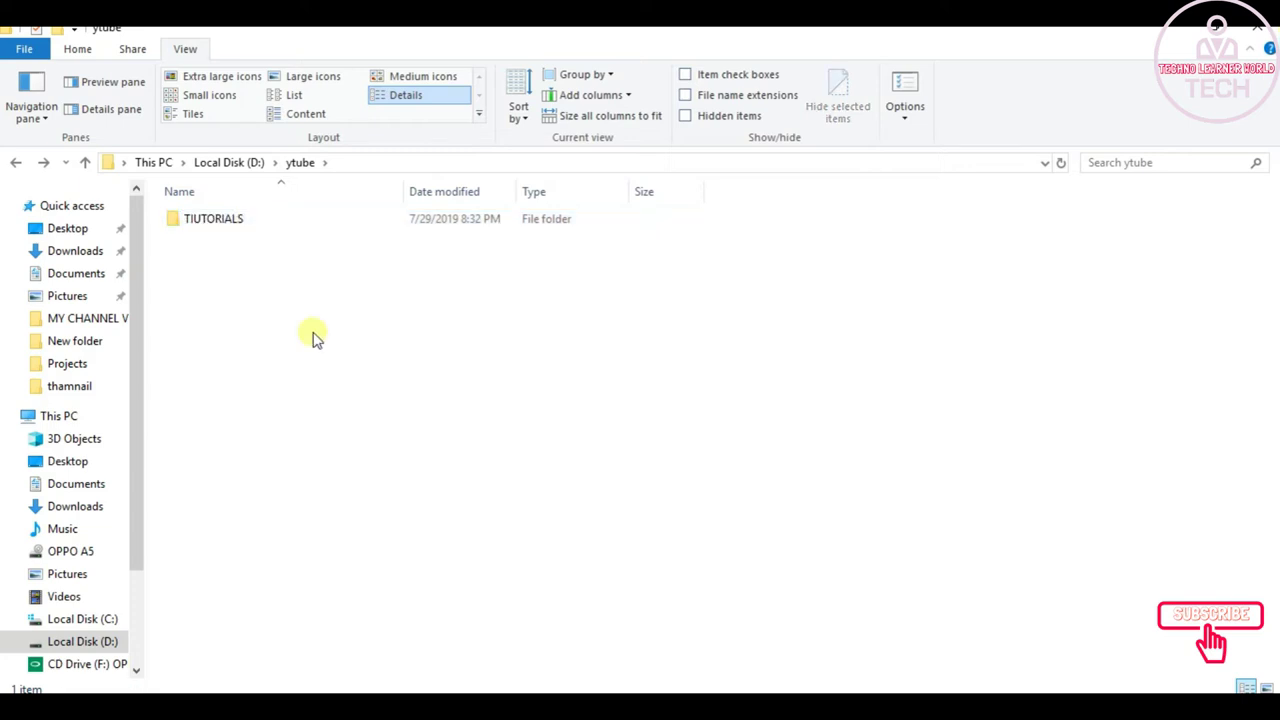